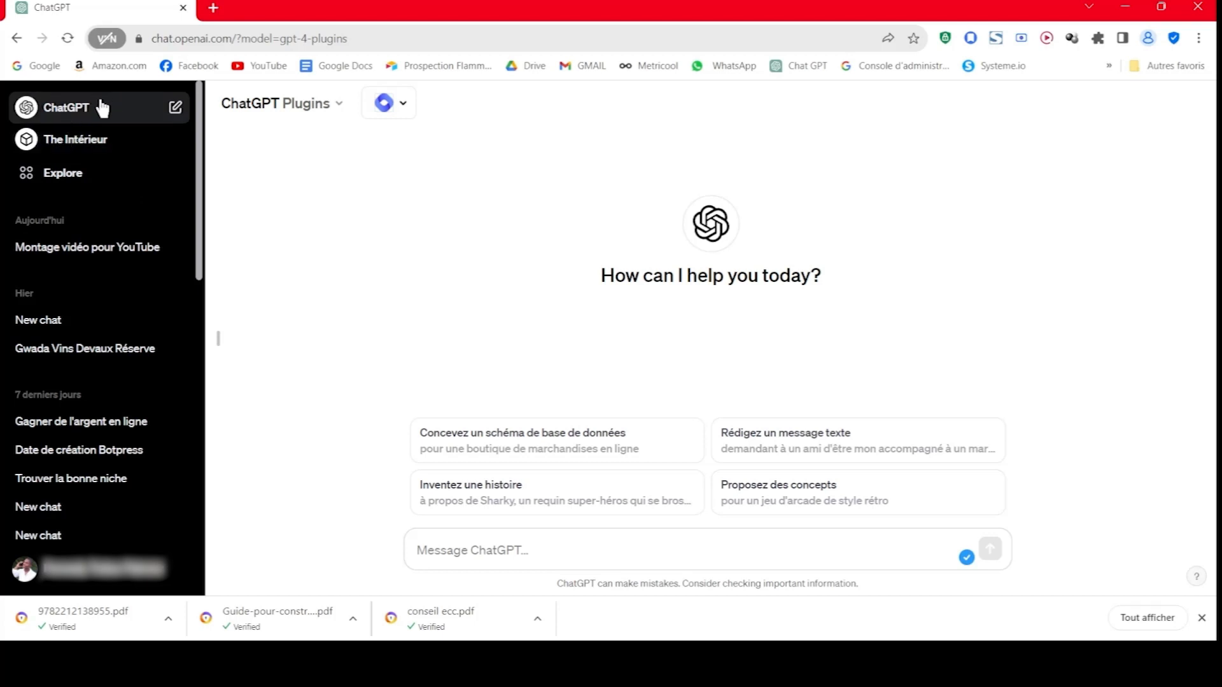
- Open the GPT discovery page and look through the personal GPTs and the ones made by OpenAI
{"action": "left_click", "coordinate": [77, 175]}
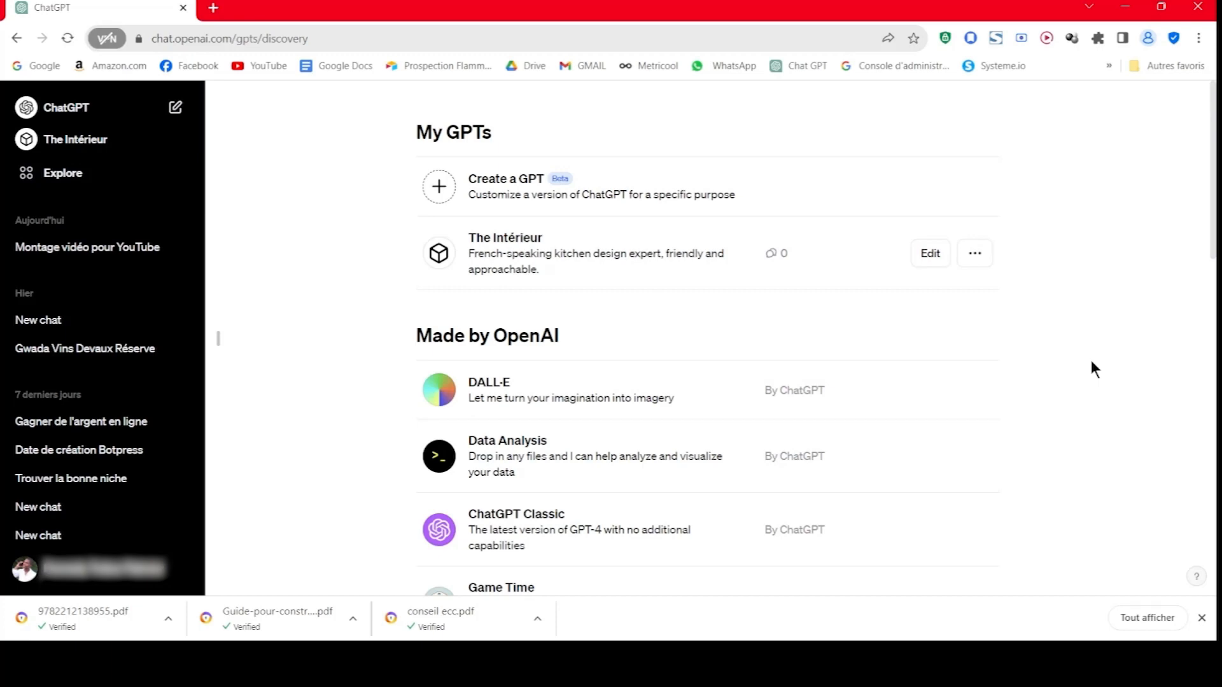
{"action": "scroll", "coordinate": [955, 382], "scroll_direction": "down", "scroll_amount": 2}
{"action": "scroll", "coordinate": [884, 365], "scroll_direction": "up", "scroll_amount": 2}
{"action": "scroll", "coordinate": [904, 482], "scroll_direction": "down", "scroll_amount": 4}
{"action": "scroll", "coordinate": [926, 484], "scroll_direction": "down", "scroll_amount": 5}
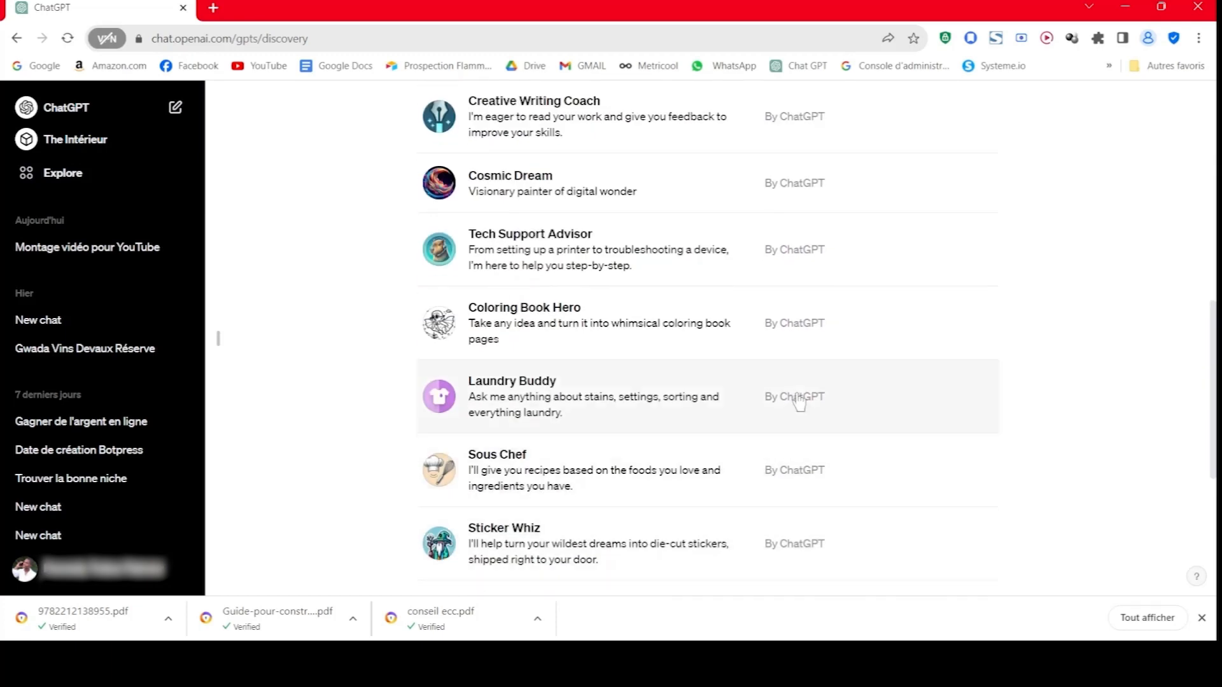
{"action": "scroll", "coordinate": [813, 411], "scroll_direction": "down", "scroll_amount": 5}
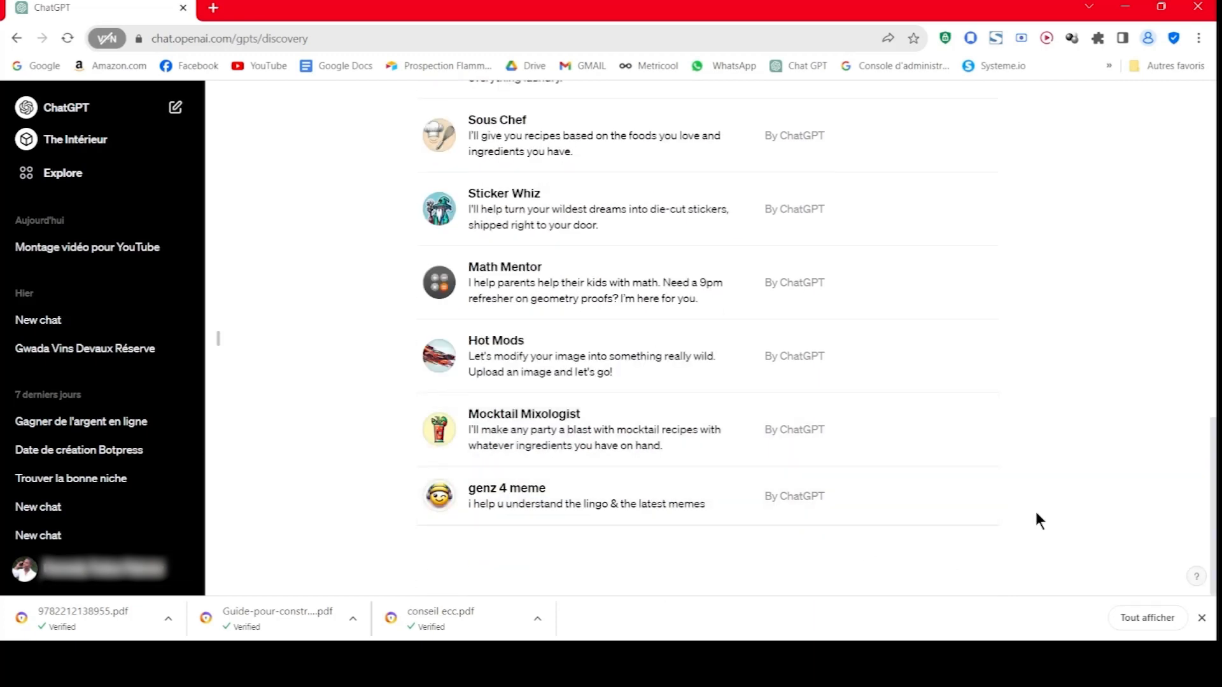
{"action": "scroll", "coordinate": [923, 446], "scroll_direction": "up", "scroll_amount": 8}
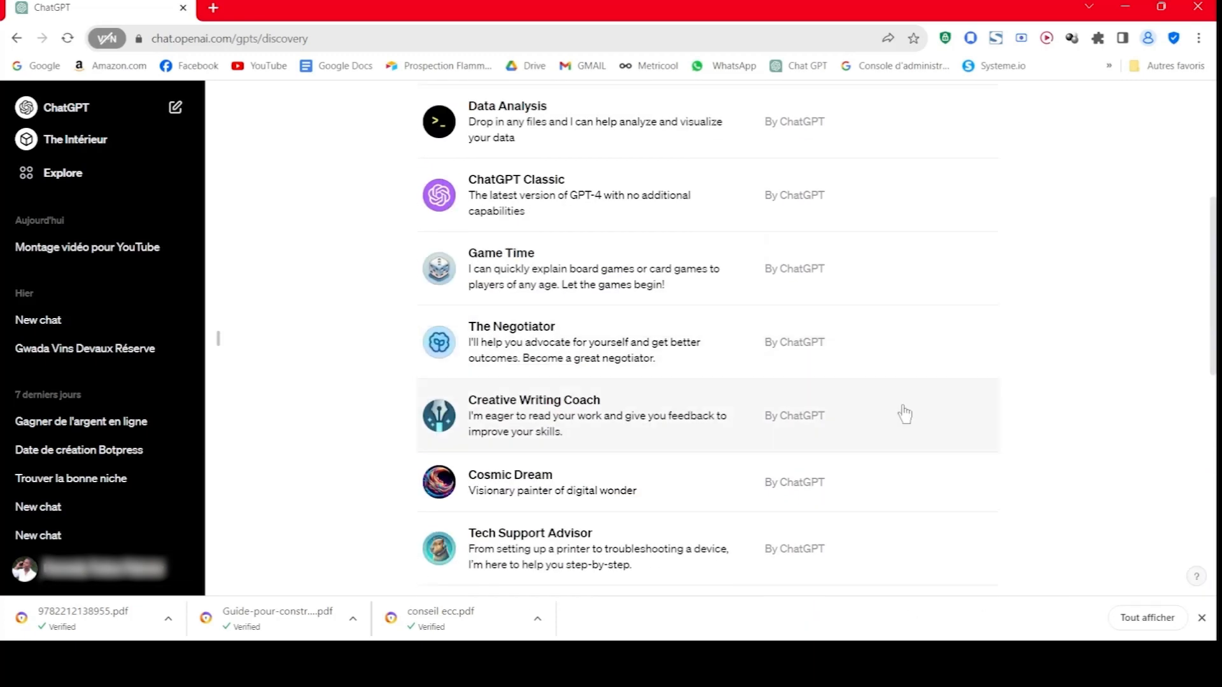
{"action": "scroll", "coordinate": [802, 337], "scroll_direction": "up", "scroll_amount": 3}
{"action": "scroll", "coordinate": [314, 202], "scroll_direction": "up", "scroll_amount": 2}
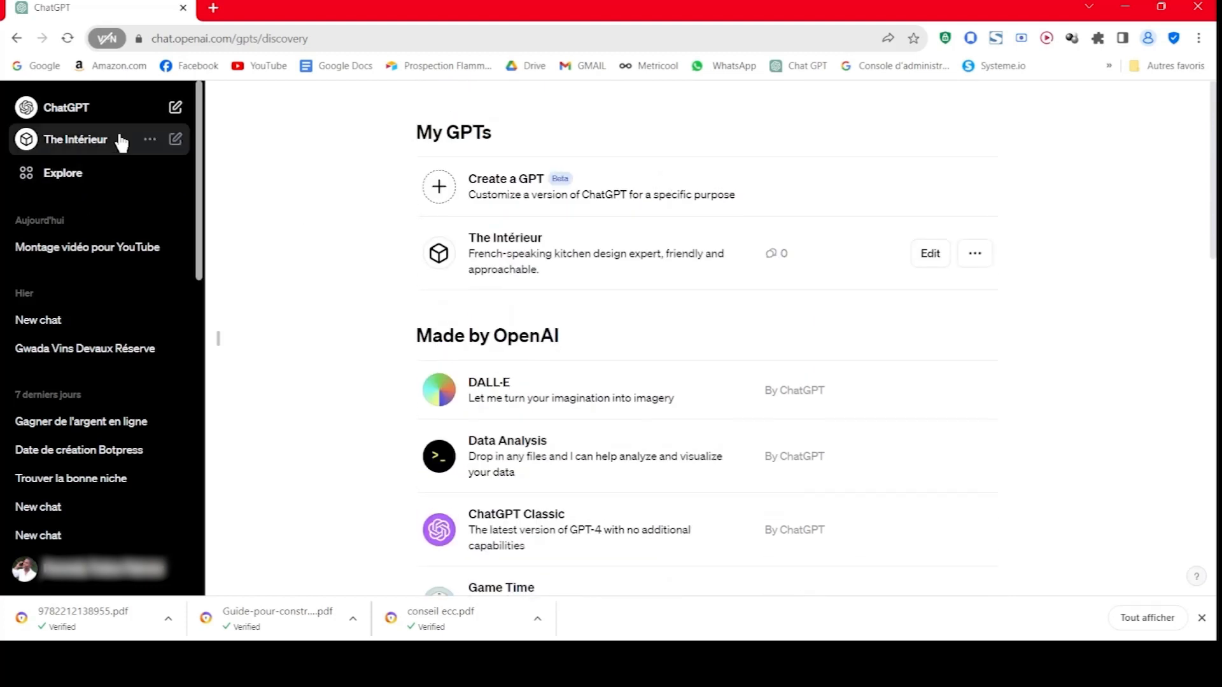
{"action": "scroll", "coordinate": [414, 191], "scroll_direction": "down", "scroll_amount": 3}
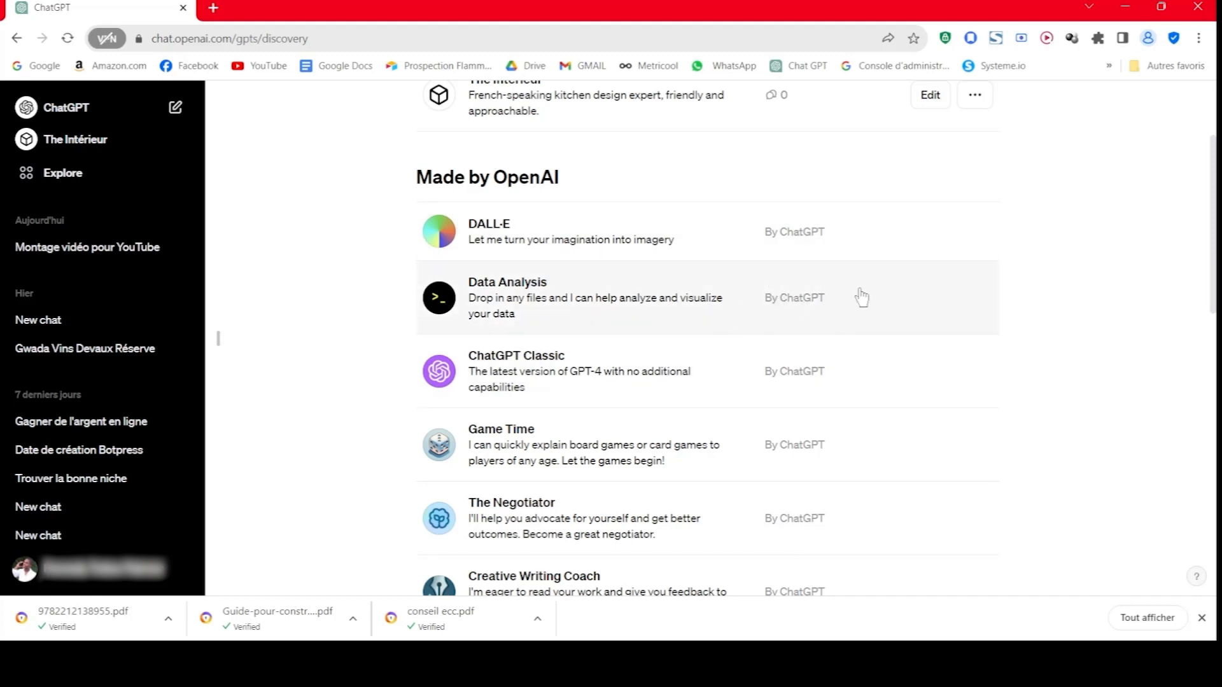
{"action": "scroll", "coordinate": [1012, 420], "scroll_direction": "down", "scroll_amount": 4}
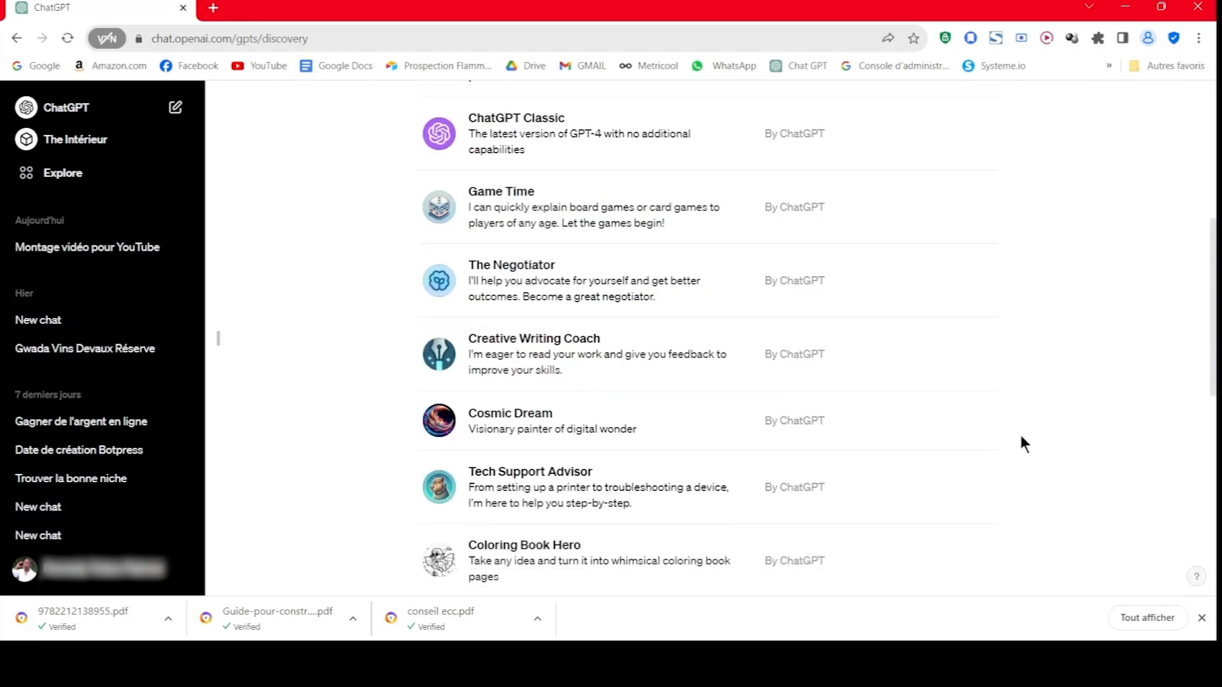
{"action": "scroll", "coordinate": [1031, 443], "scroll_direction": "up", "scroll_amount": 6}
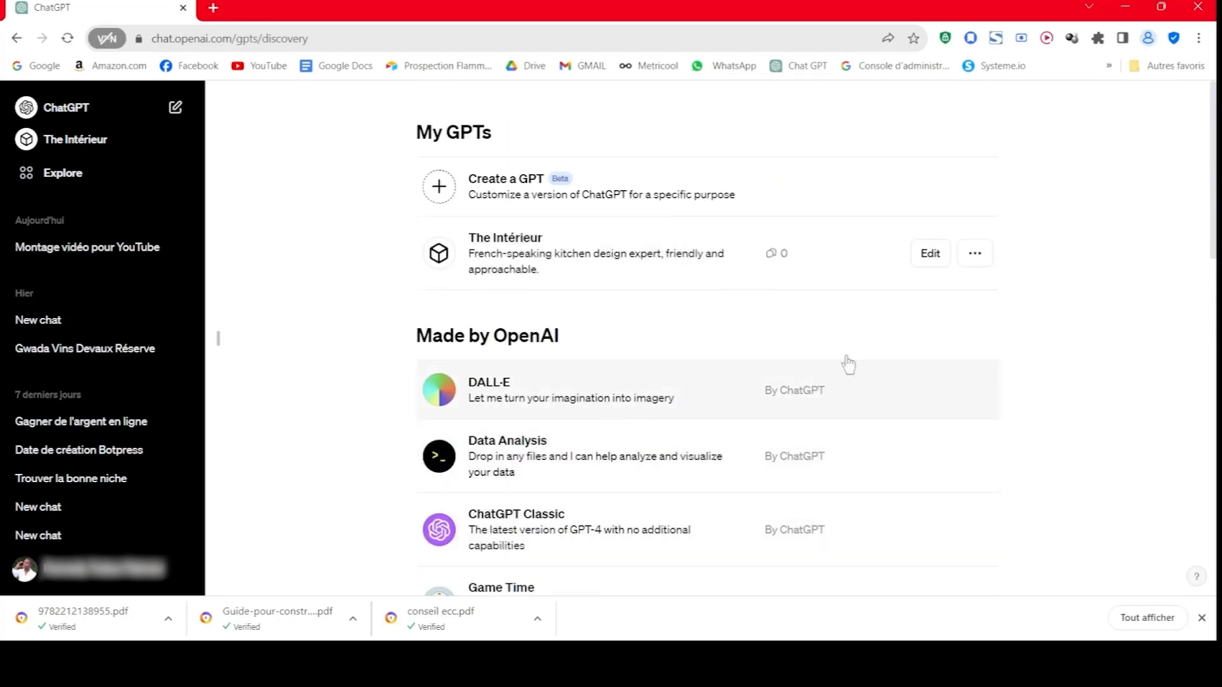
{"action": "scroll", "coordinate": [641, 524], "scroll_direction": "down", "scroll_amount": 5}
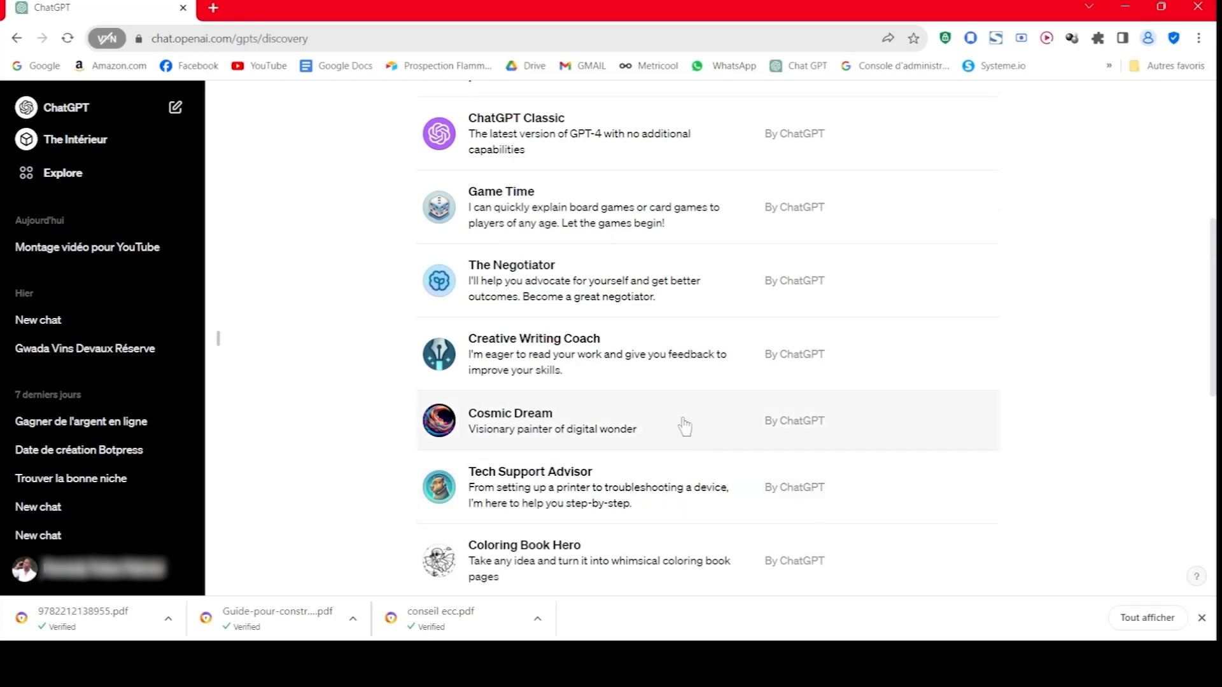
{"action": "scroll", "coordinate": [720, 437], "scroll_direction": "down", "scroll_amount": 2}
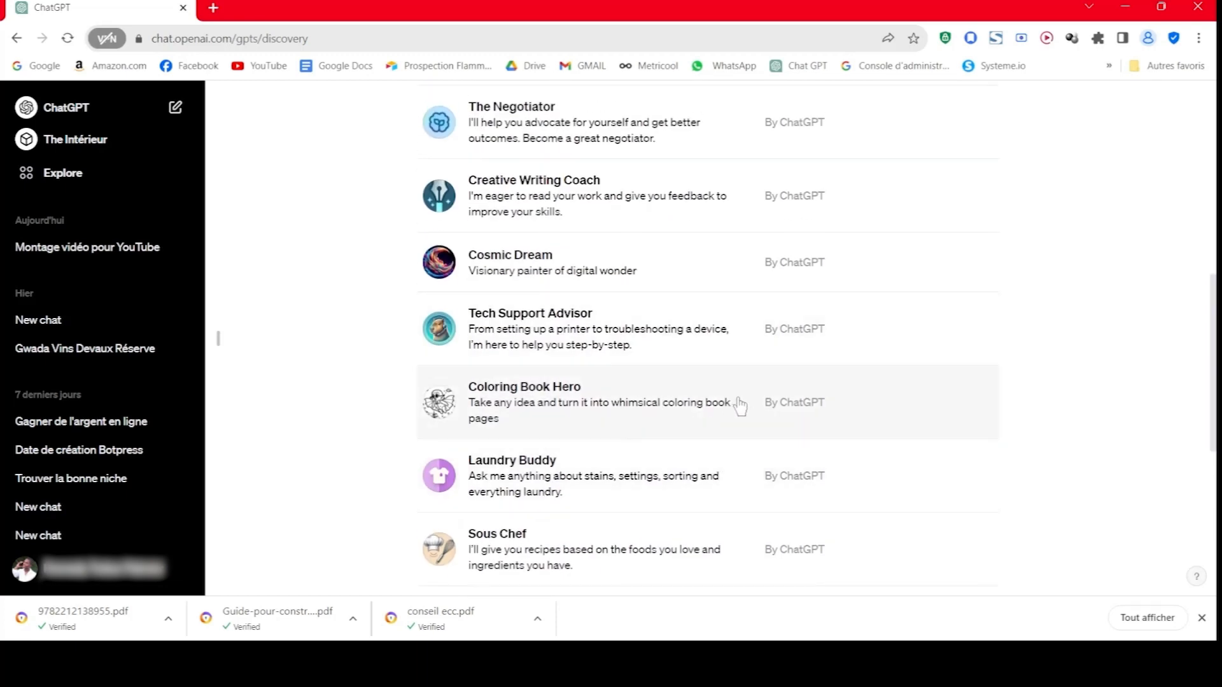
{"action": "scroll", "coordinate": [737, 404], "scroll_direction": "down", "scroll_amount": 3}
{"action": "scroll", "coordinate": [700, 509], "scroll_direction": "up", "scroll_amount": 5}
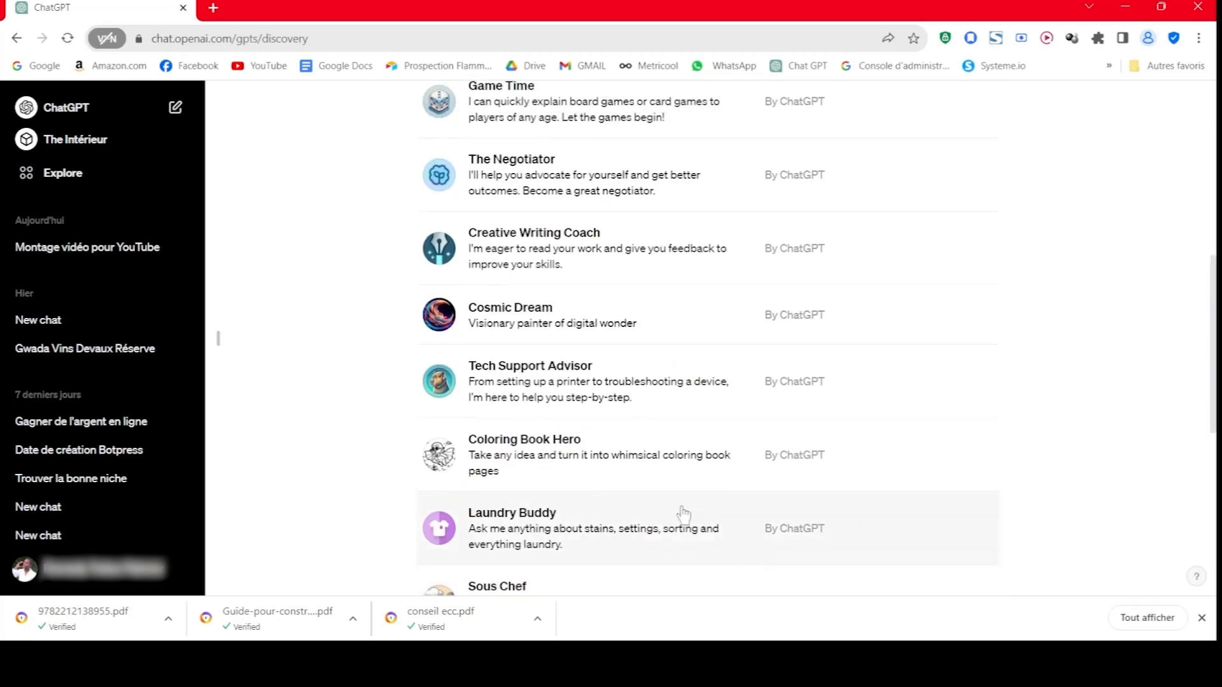
{"action": "scroll", "coordinate": [676, 518], "scroll_direction": "up", "scroll_amount": 6}
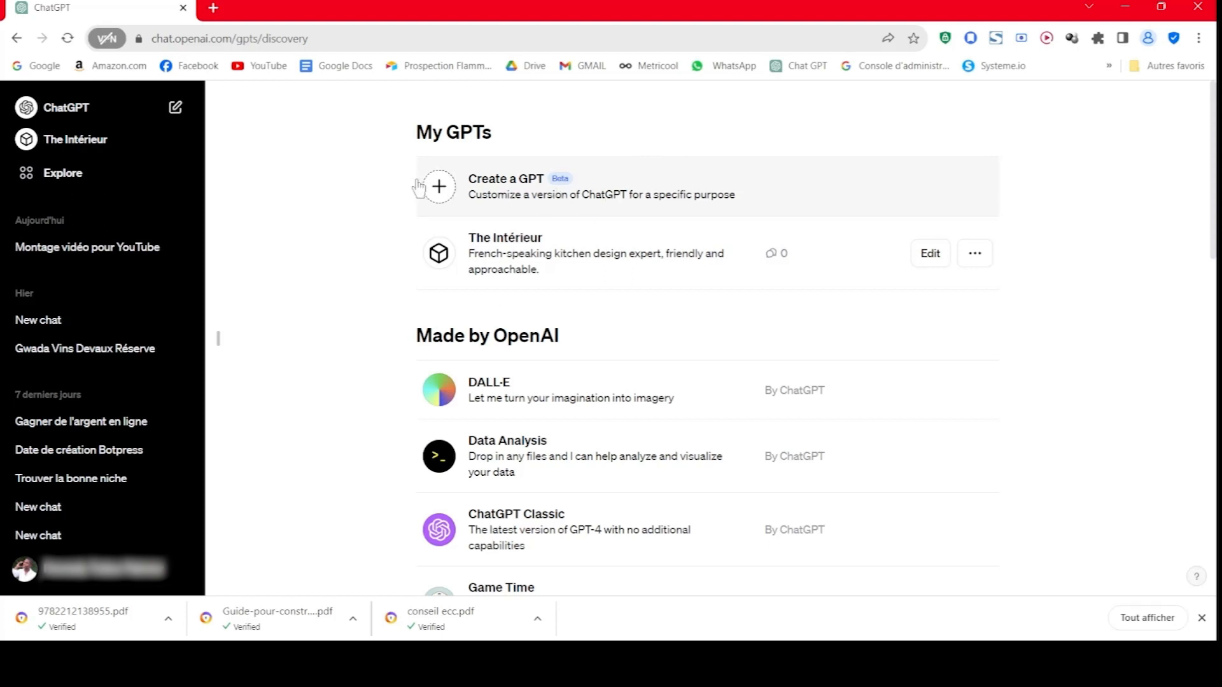
- Open a blank new GPT, review its configuration fields from name to actions, and return to the main ChatGPT chat
{"action": "left_click", "coordinate": [431, 197]}
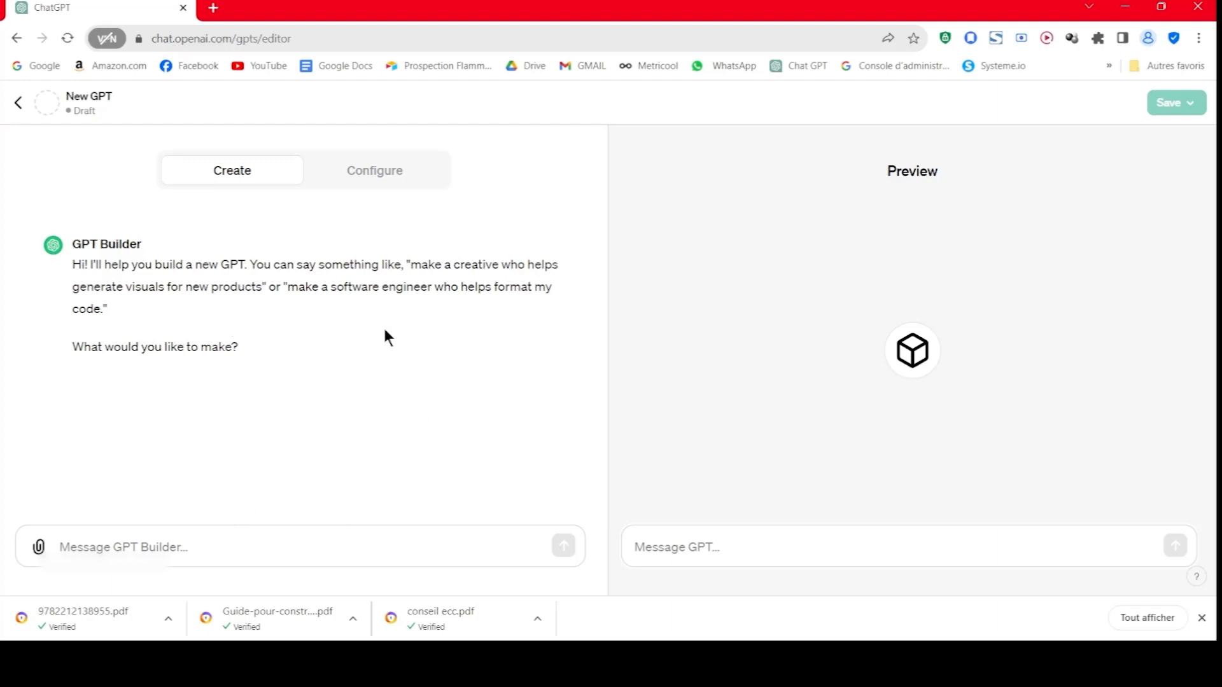
{"action": "left_click", "coordinate": [356, 179]}
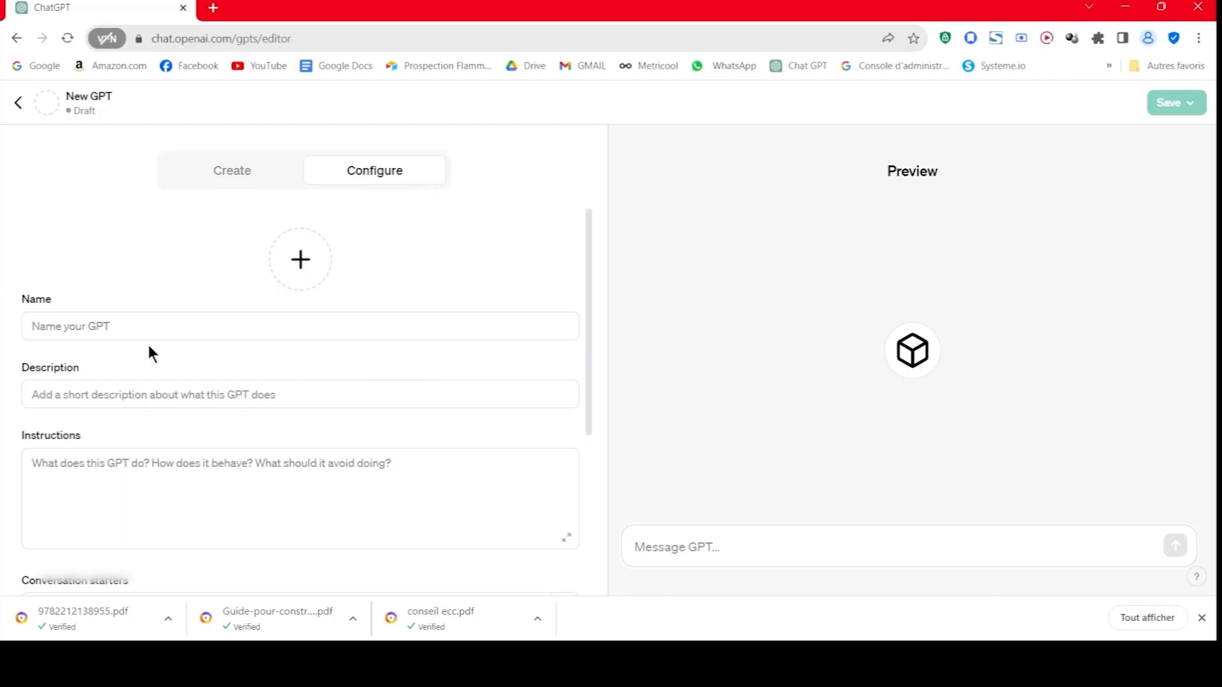
{"action": "scroll", "coordinate": [164, 300], "scroll_direction": "down", "scroll_amount": 1}
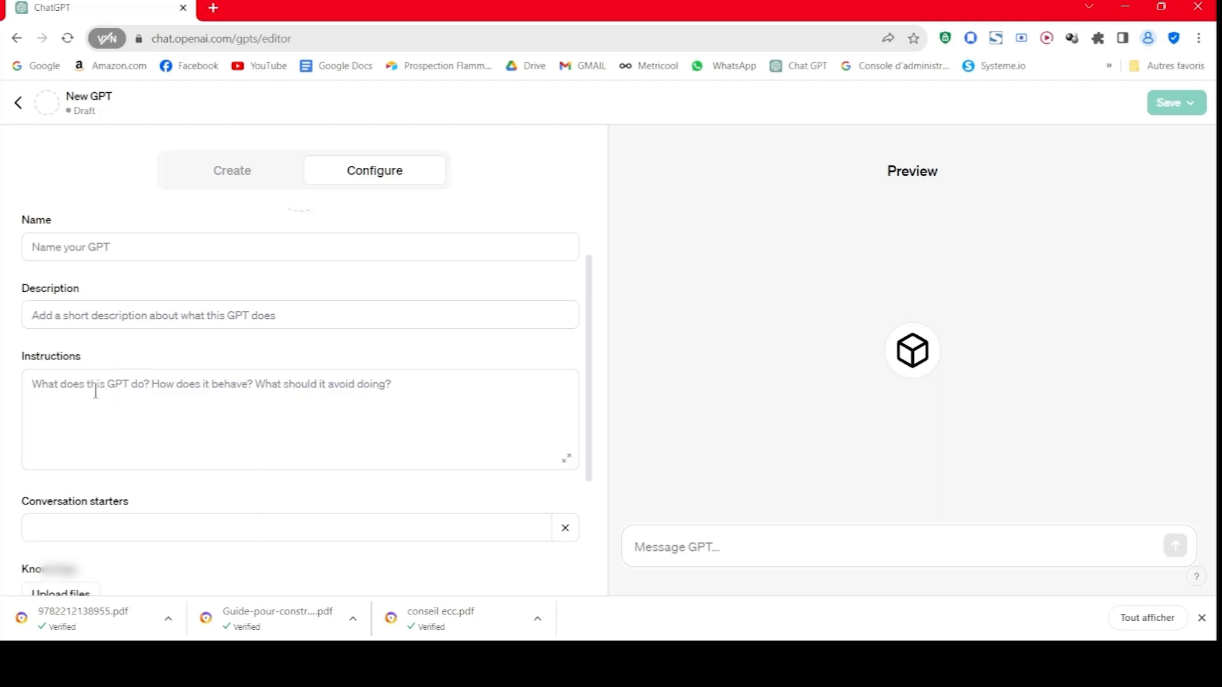
{"action": "scroll", "coordinate": [219, 322], "scroll_direction": "down", "scroll_amount": 1}
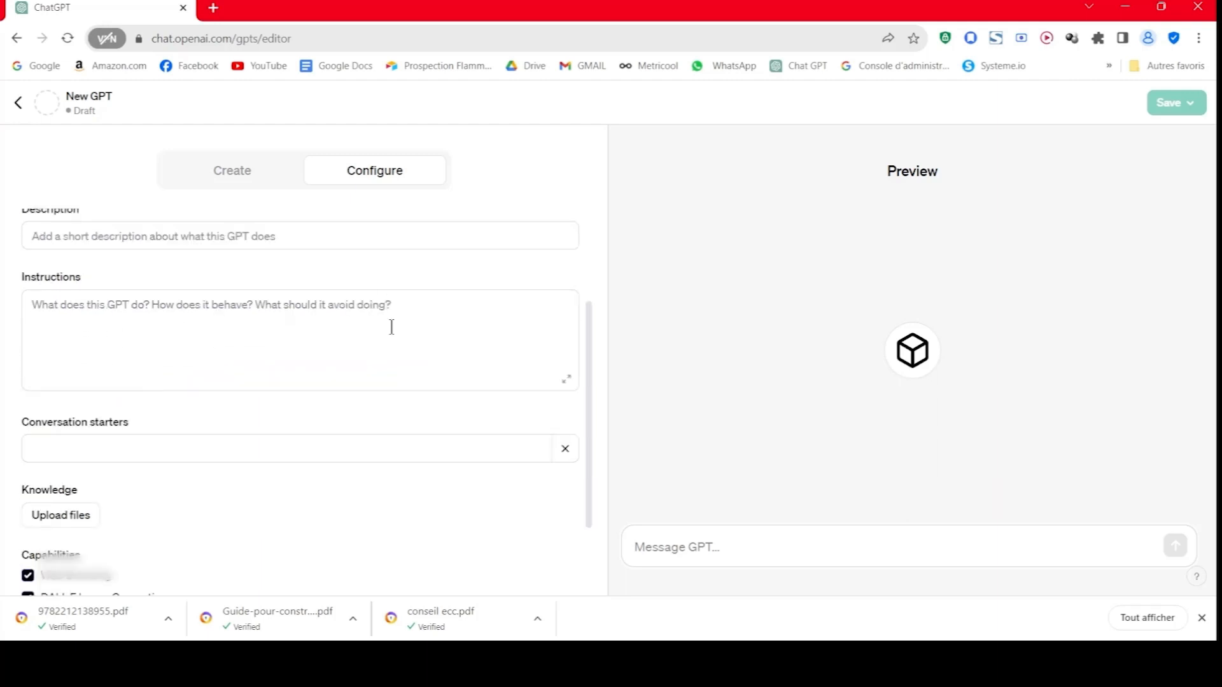
{"action": "scroll", "coordinate": [382, 343], "scroll_direction": "down", "scroll_amount": 1}
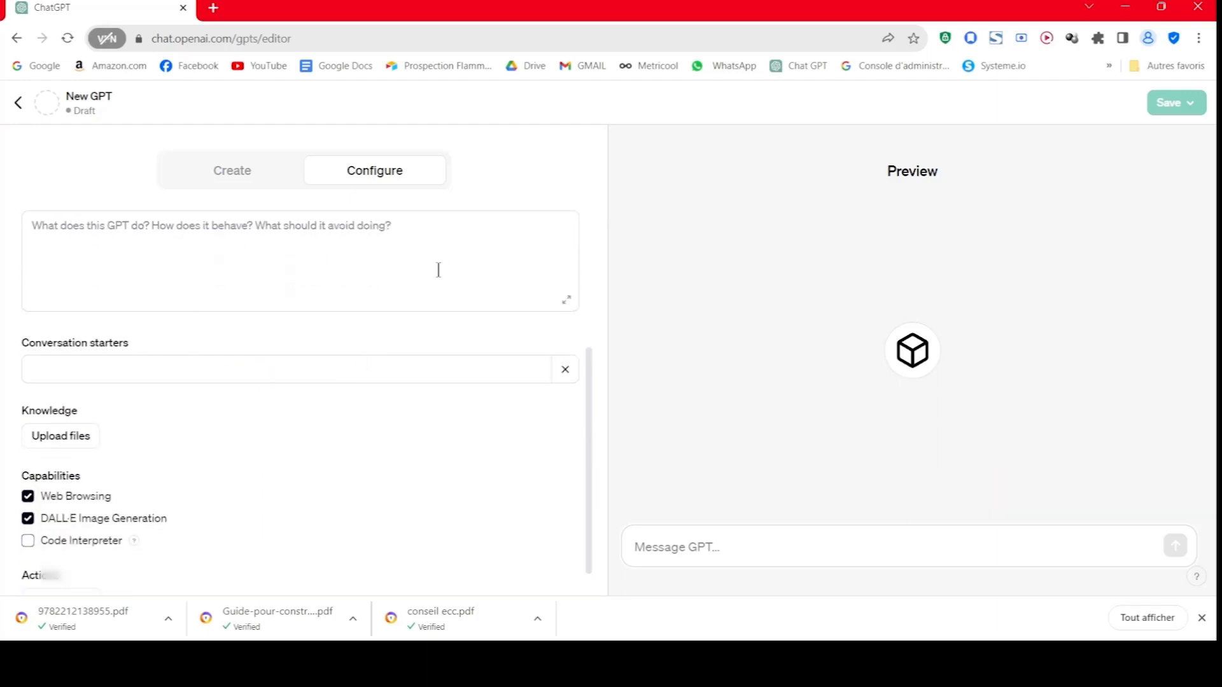
{"action": "scroll", "coordinate": [390, 310], "scroll_direction": "down", "scroll_amount": 1}
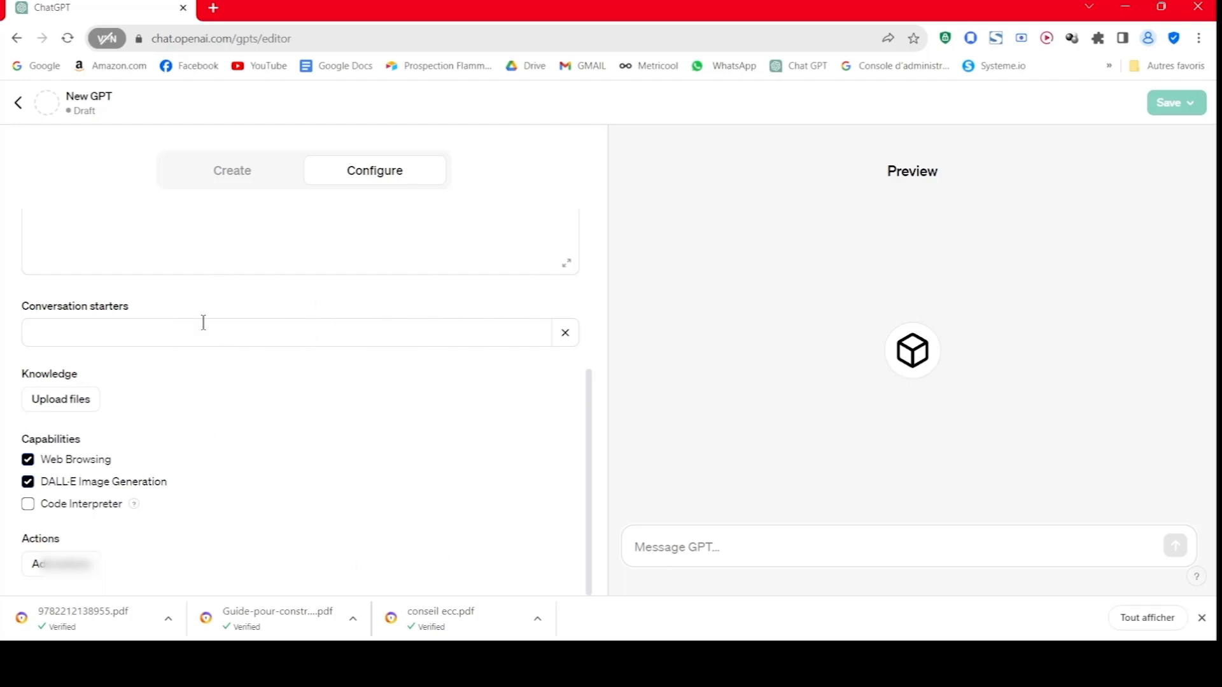
{"action": "left_click", "coordinate": [17, 105]}
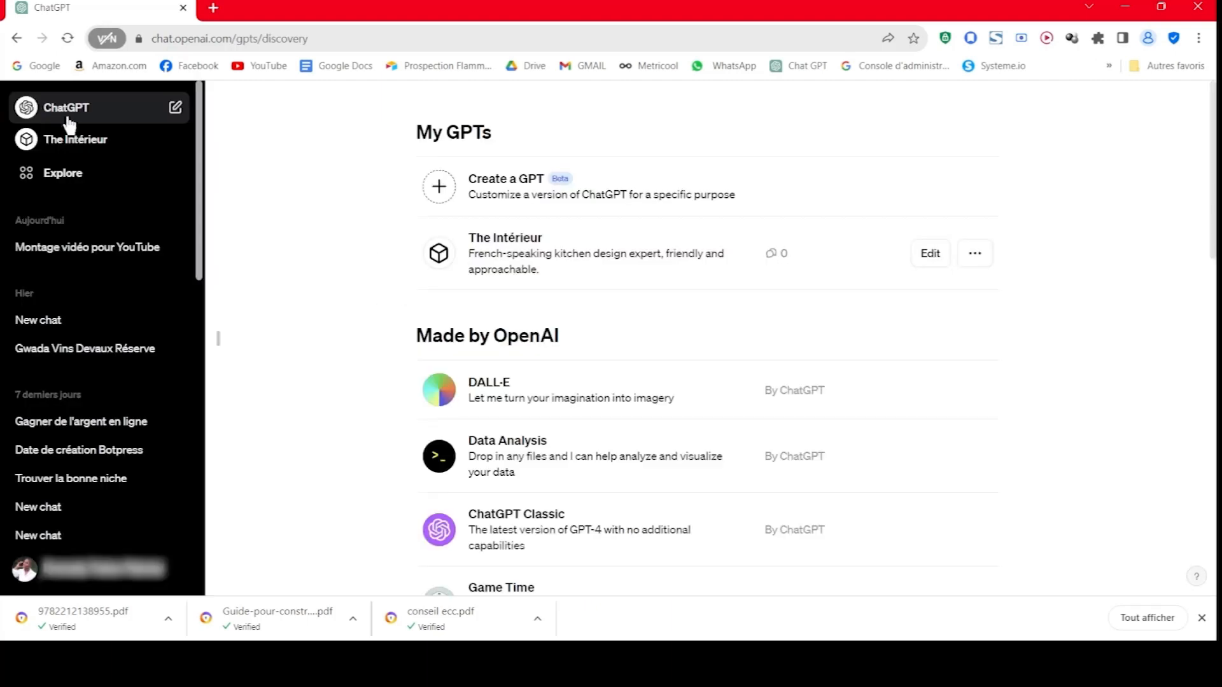
{"action": "left_click", "coordinate": [52, 114]}
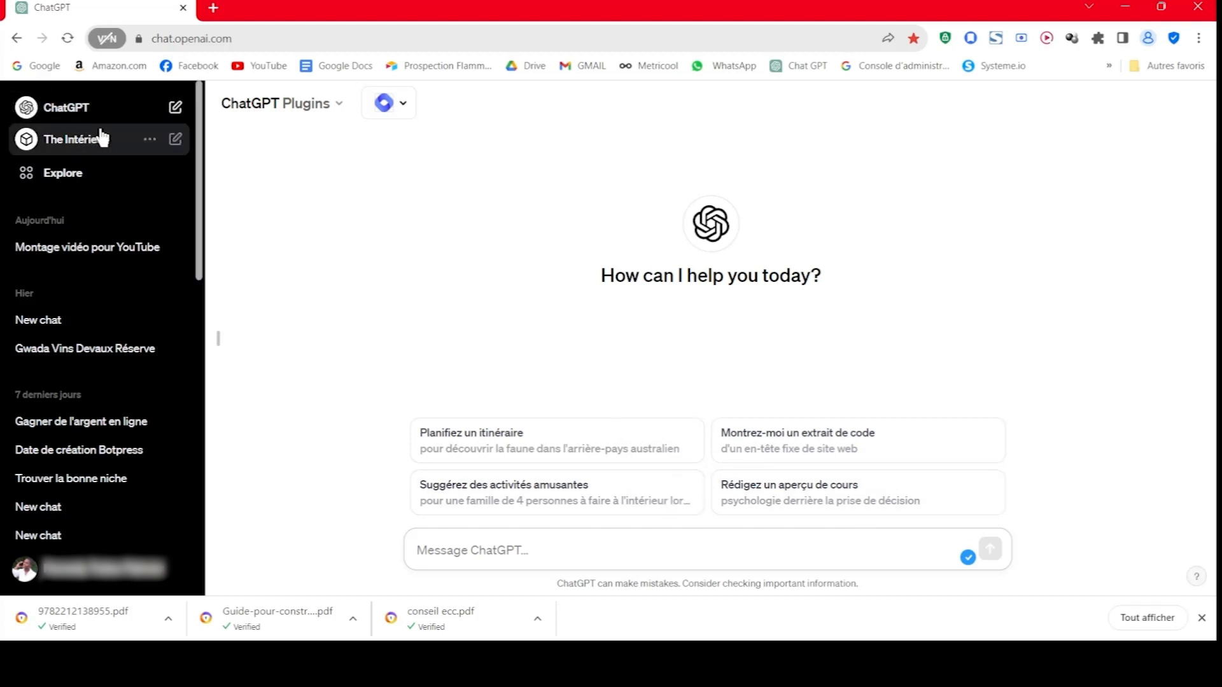
- Start creating a new GPT from the discovery page and show its configuration down to the capabilities
{"action": "left_click", "coordinate": [150, 185]}
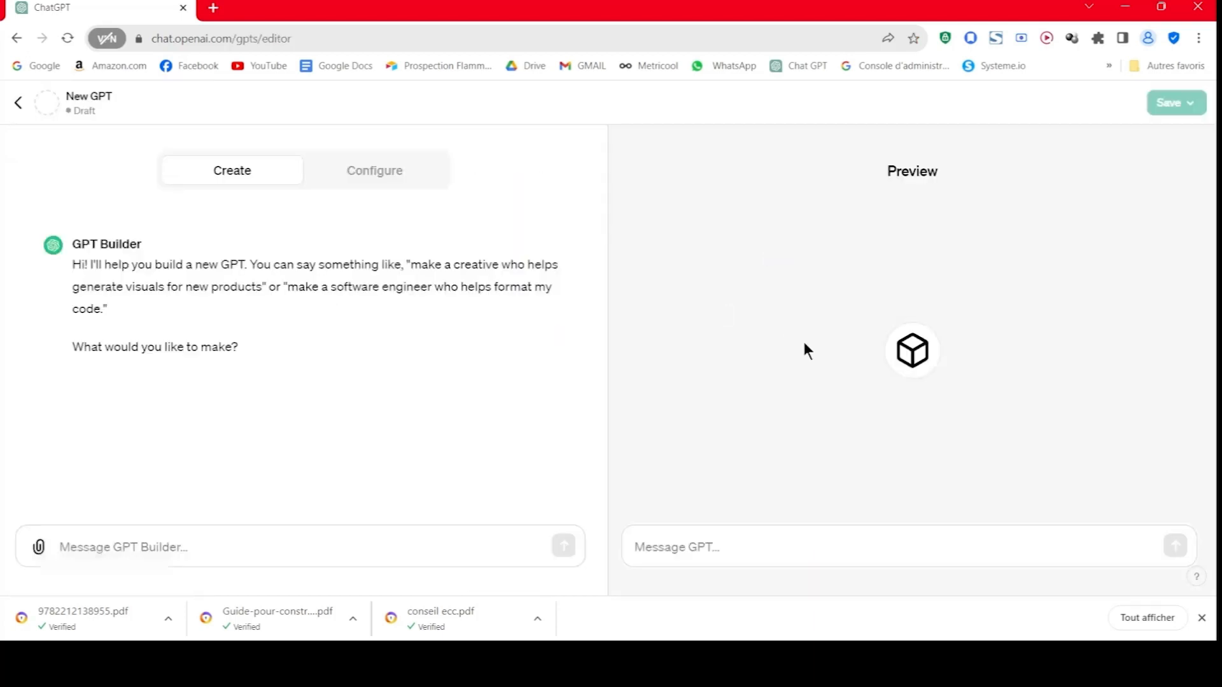
{"action": "left_click", "coordinate": [375, 171]}
{"action": "scroll", "coordinate": [308, 470], "scroll_direction": "down", "scroll_amount": 5}
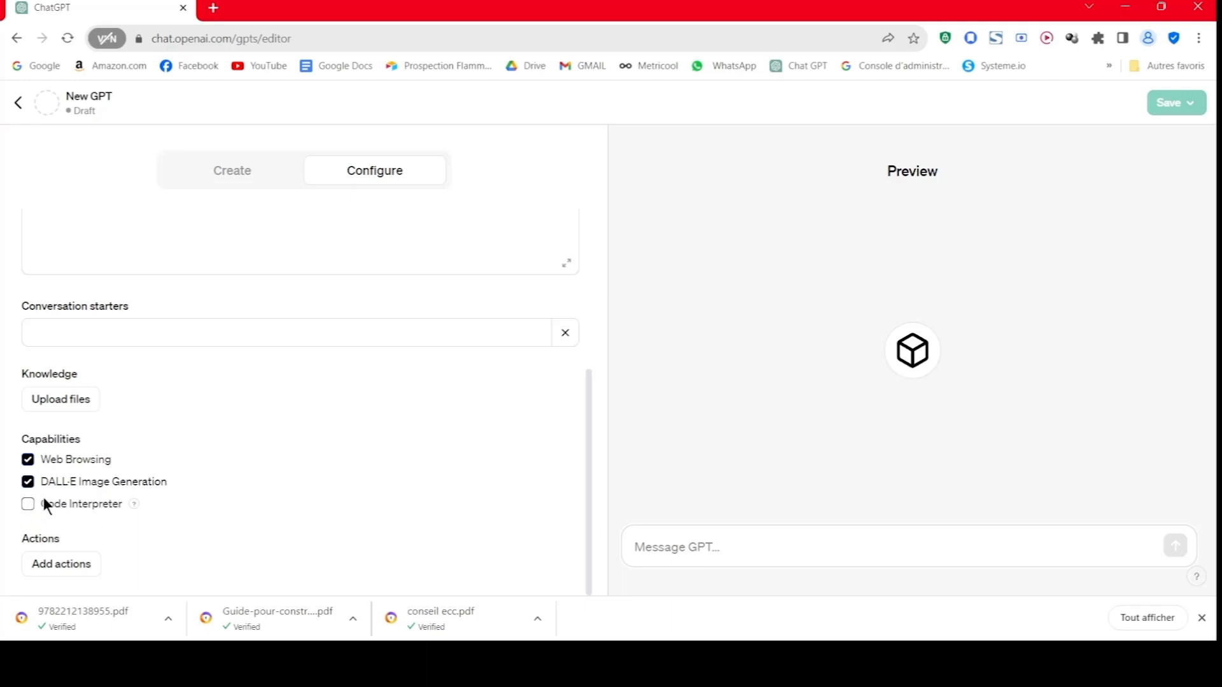
- Examine the new GPT's custom action settings, including authentication and privacy policy, and return to the general configuration
{"action": "mouse_move", "coordinate": [135, 503]}
{"action": "left_click", "coordinate": [58, 564]}
{"action": "scroll", "coordinate": [185, 313], "scroll_direction": "down", "scroll_amount": 2}
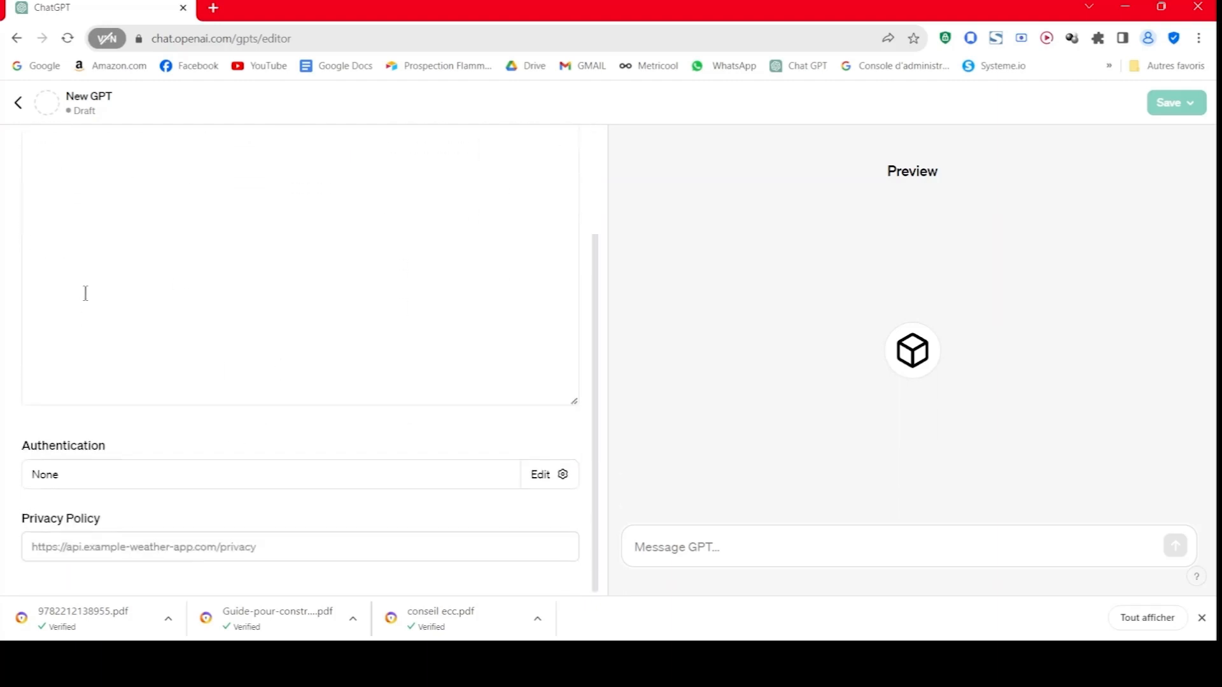
{"action": "scroll", "coordinate": [145, 344], "scroll_direction": "up", "scroll_amount": 3}
{"action": "left_click", "coordinate": [39, 157]}
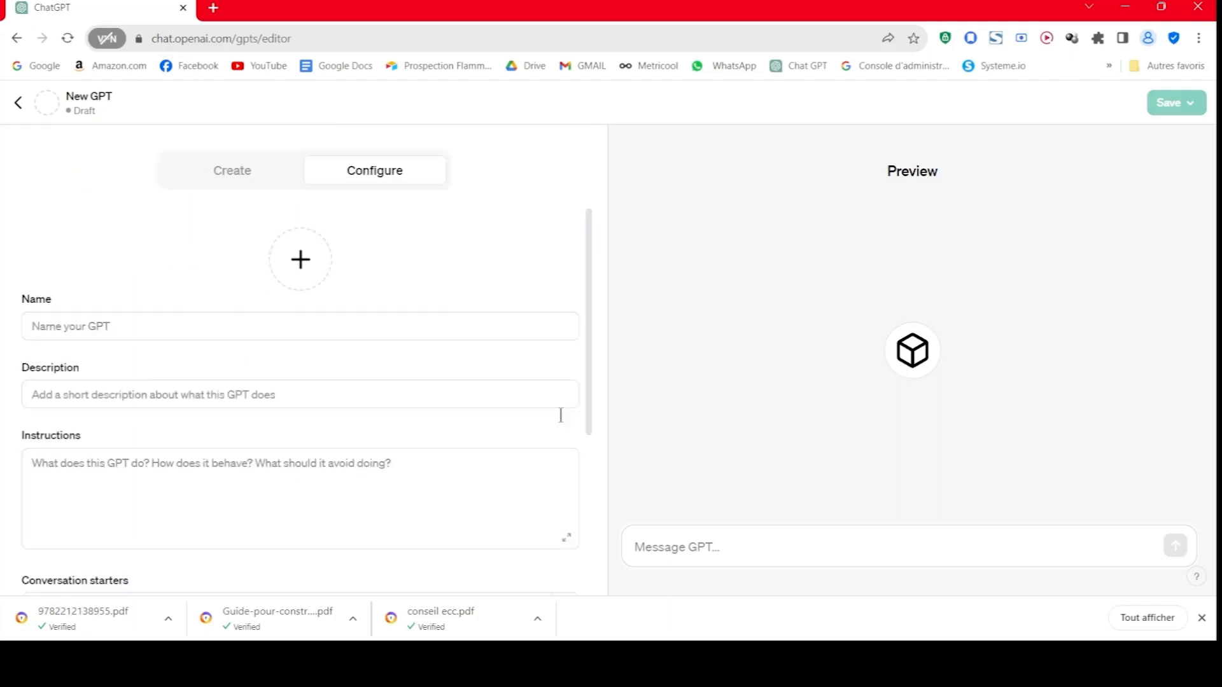
- Send the GPT Builder the brief "tu es un expert en menuiserie et construction avec des matériaux en bois"
{"action": "left_click", "coordinate": [241, 170]}
{"action": "left_click", "coordinate": [119, 545]}
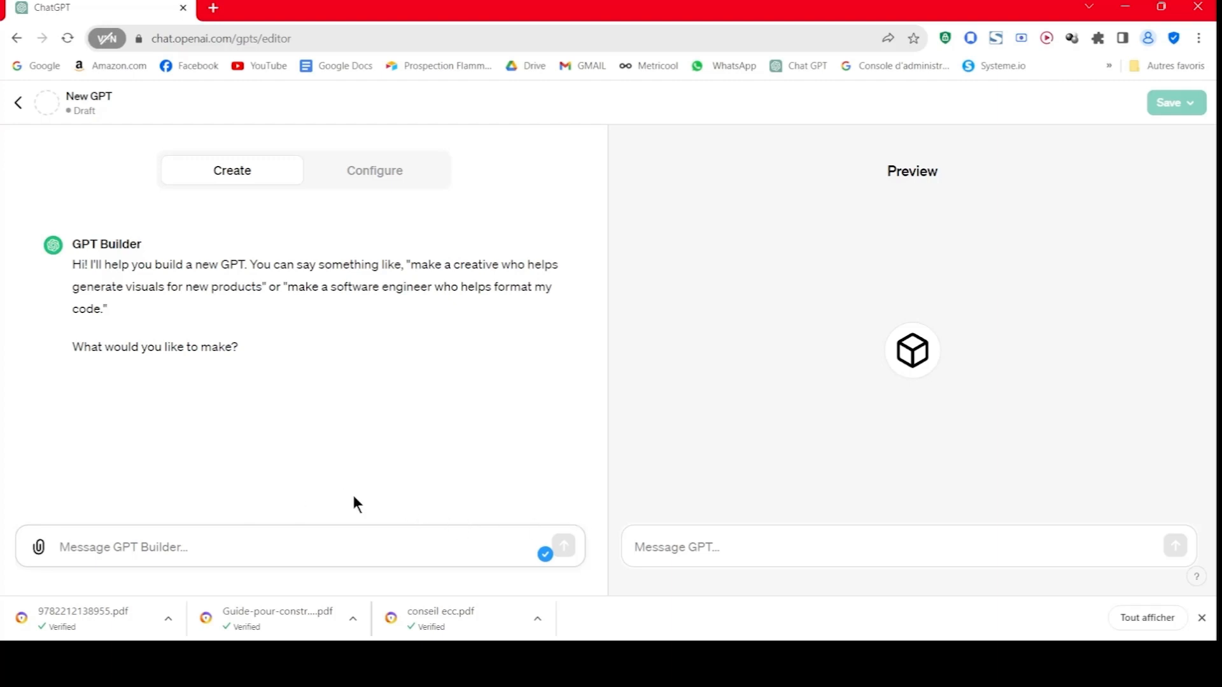
{"action": "left_click", "coordinate": [264, 530]}
{"action": "left_click", "coordinate": [564, 546]}
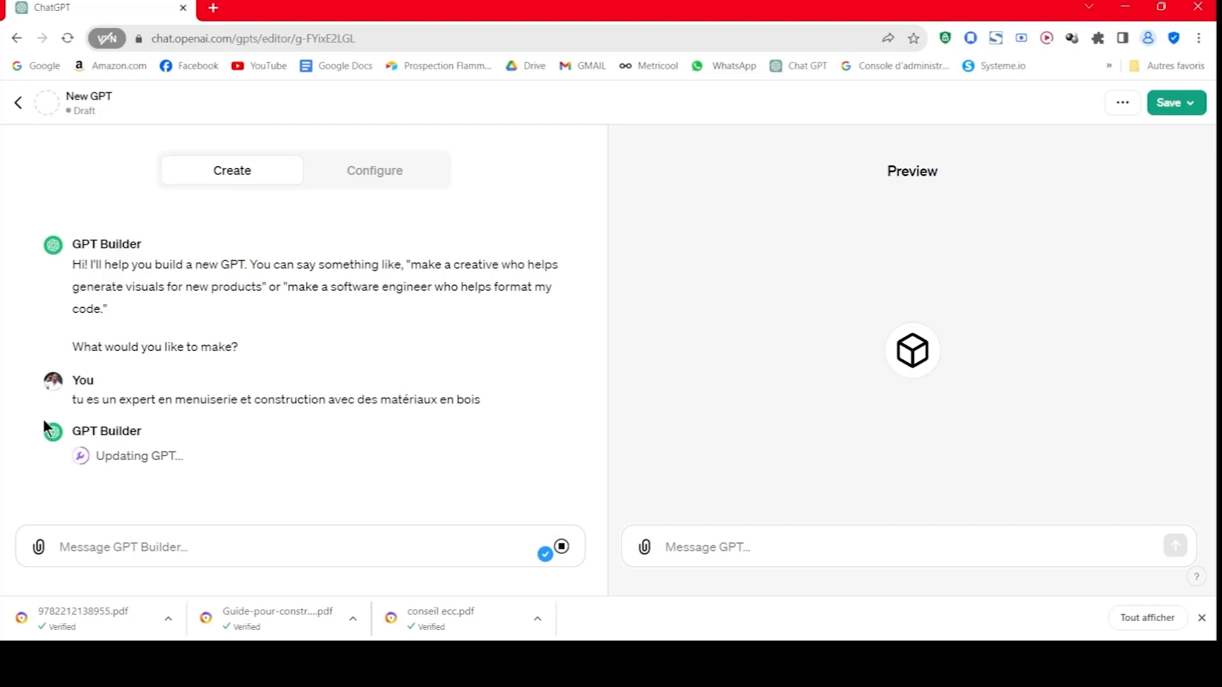
- Answer the GPT Builder with "Spécialiser dans la construction de meubles en bois" and review the GPT's configuration
{"action": "left_click", "coordinate": [106, 553]}
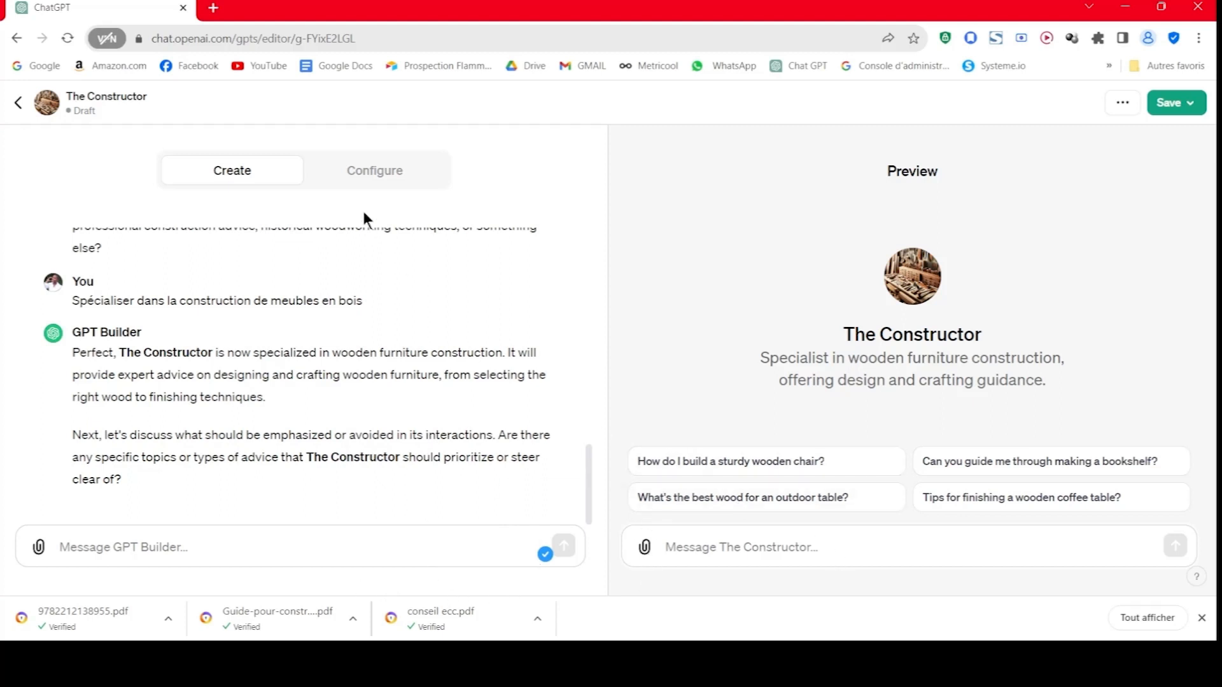
{"action": "left_click", "coordinate": [375, 171]}
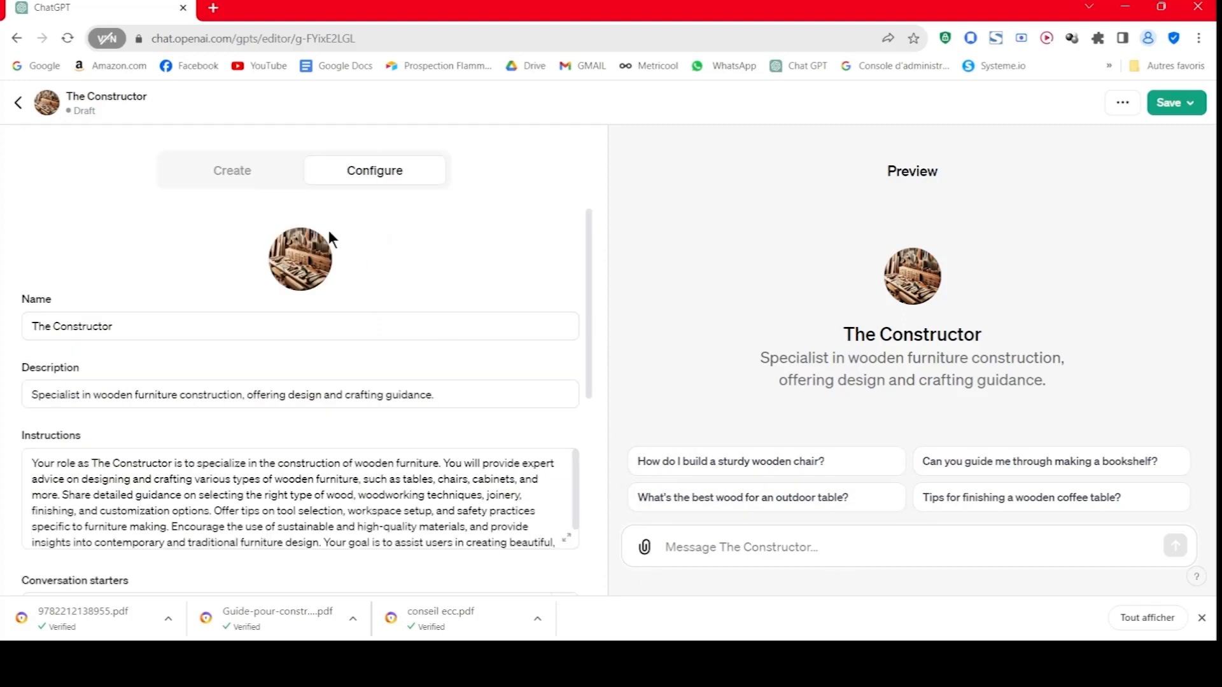
{"action": "scroll", "coordinate": [371, 296], "scroll_direction": "down", "scroll_amount": 1}
{"action": "scroll", "coordinate": [374, 374], "scroll_direction": "up", "scroll_amount": 1}
{"action": "scroll", "coordinate": [280, 496], "scroll_direction": "down", "scroll_amount": 5}
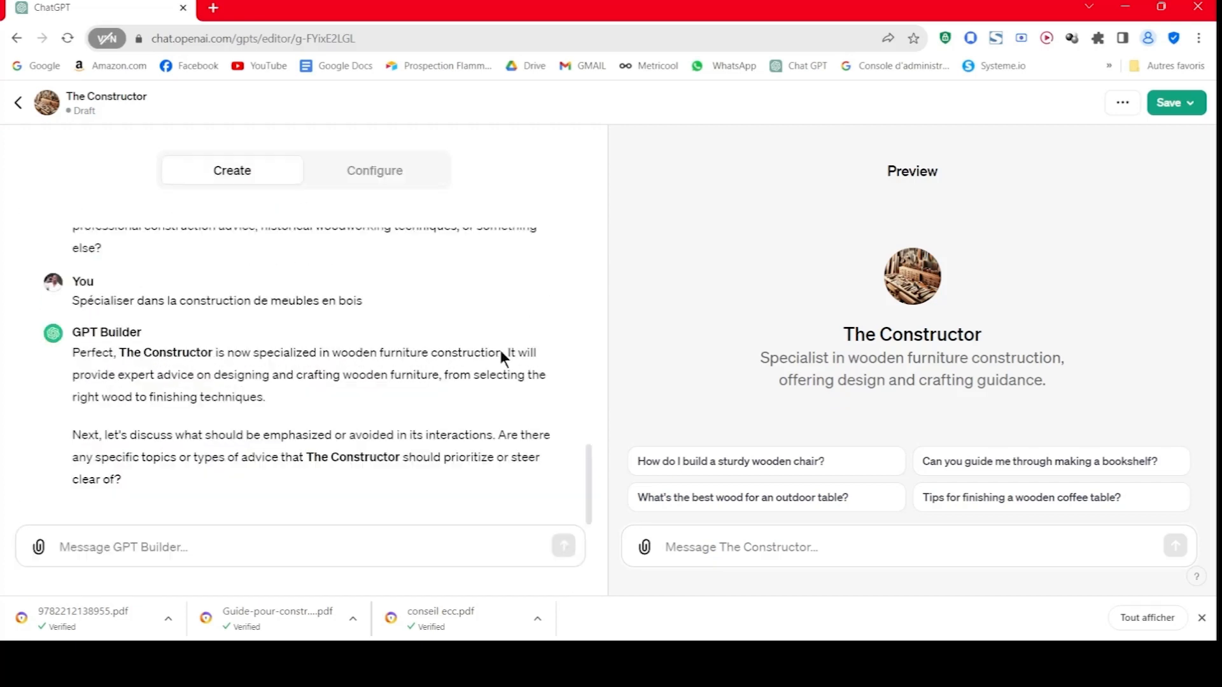
- Return to the builder conversation and send the instruction "Répond toujours en français"
{"action": "left_click", "coordinate": [280, 555]}
{"action": "type", "text": "r"}
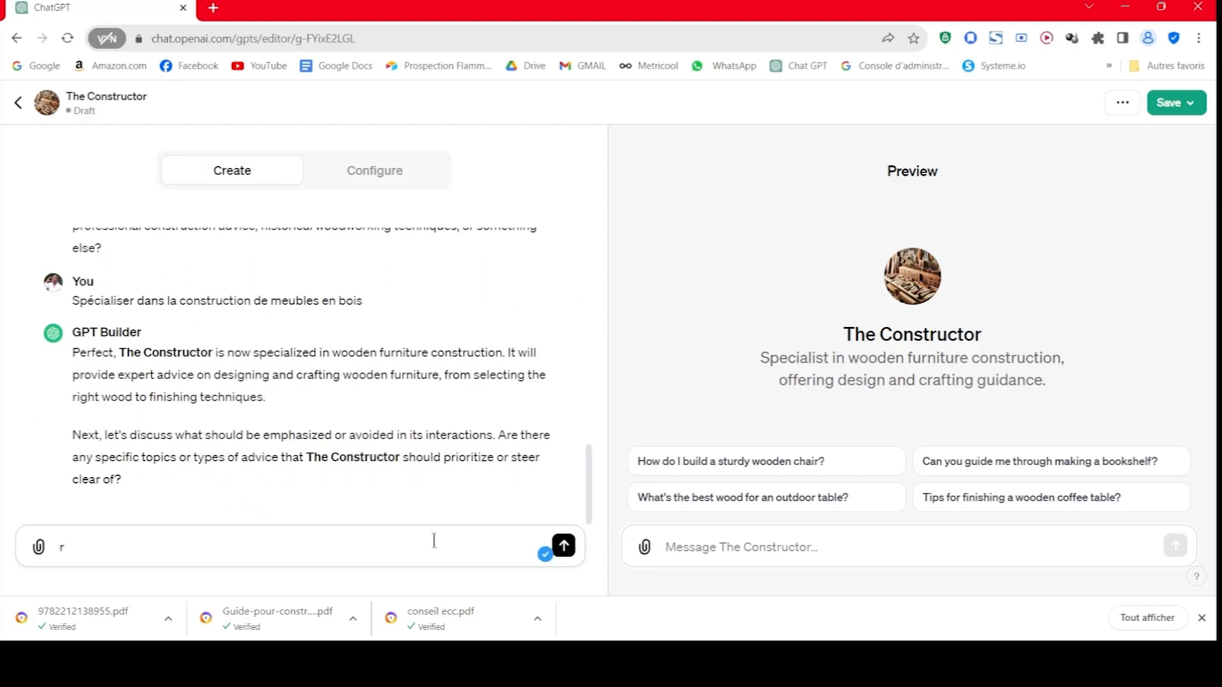
{"action": "key", "text": "BackSpace"}
{"action": "type", "text": "Répond toujours en français"}
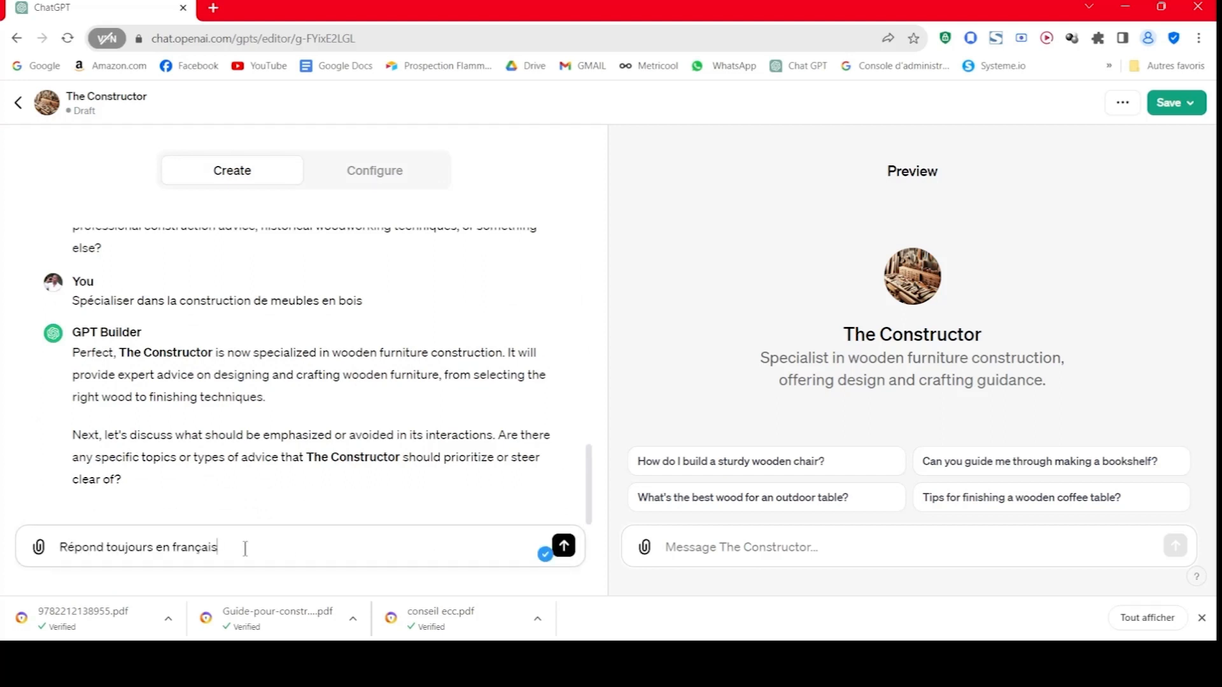
{"action": "key", "text": "Return"}
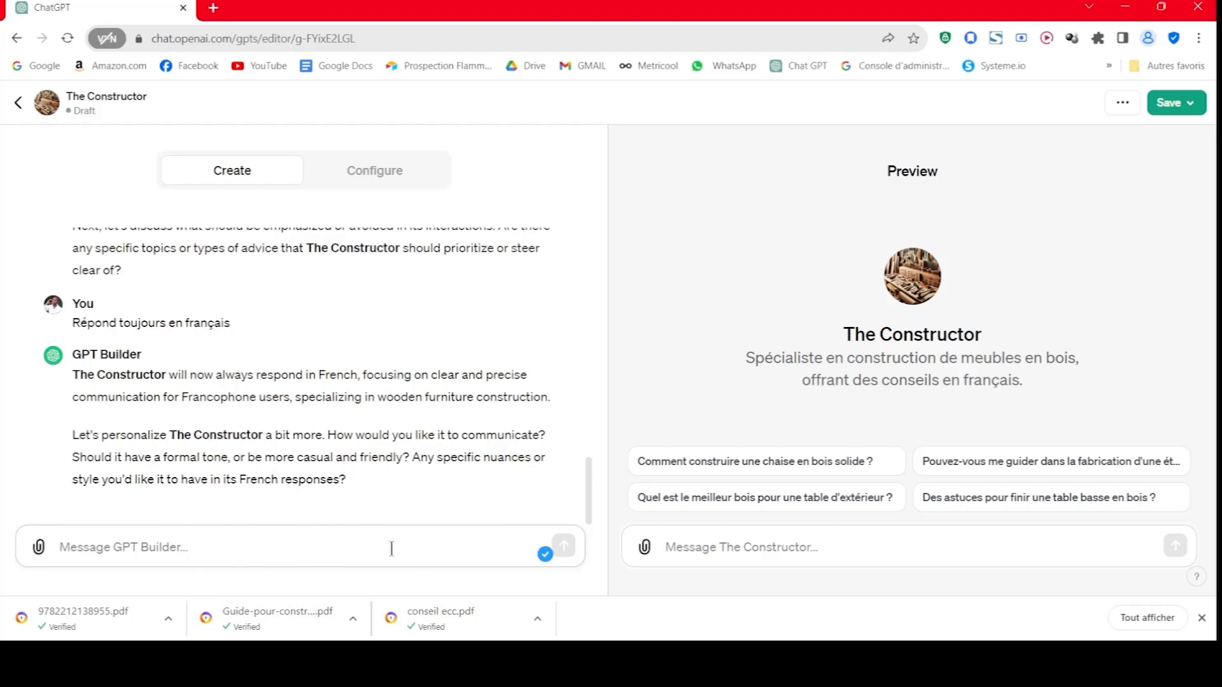
- Give the GPT a relaxed tone by sending "il sera décontracter" to the builder, and show its updated configuration
{"action": "type", "text": "il sera décontr"}
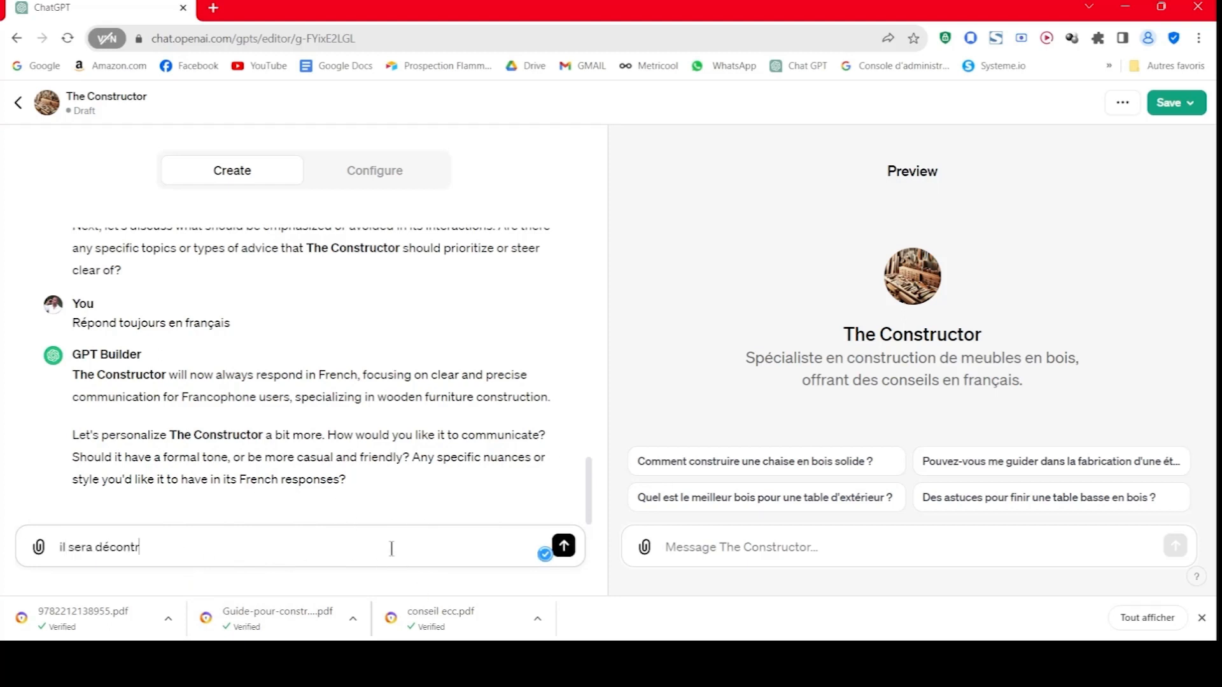
{"action": "type", "text": "acter"}
{"action": "key", "text": "Return"}
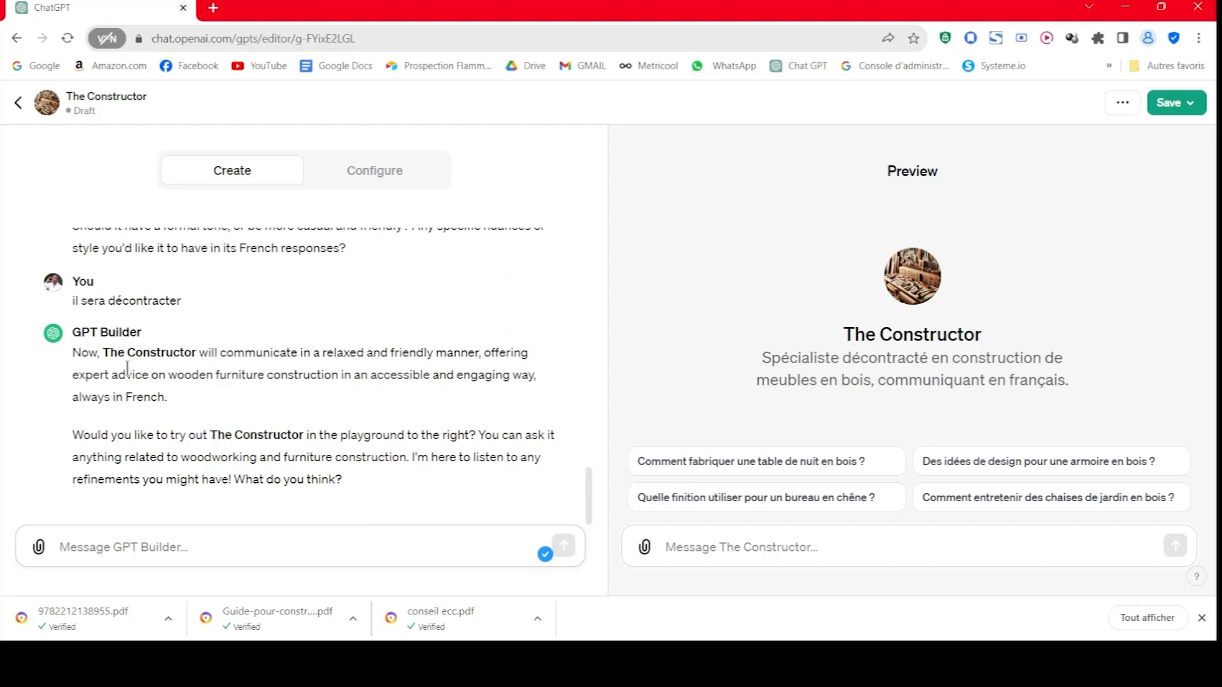
{"action": "left_click", "coordinate": [349, 168]}
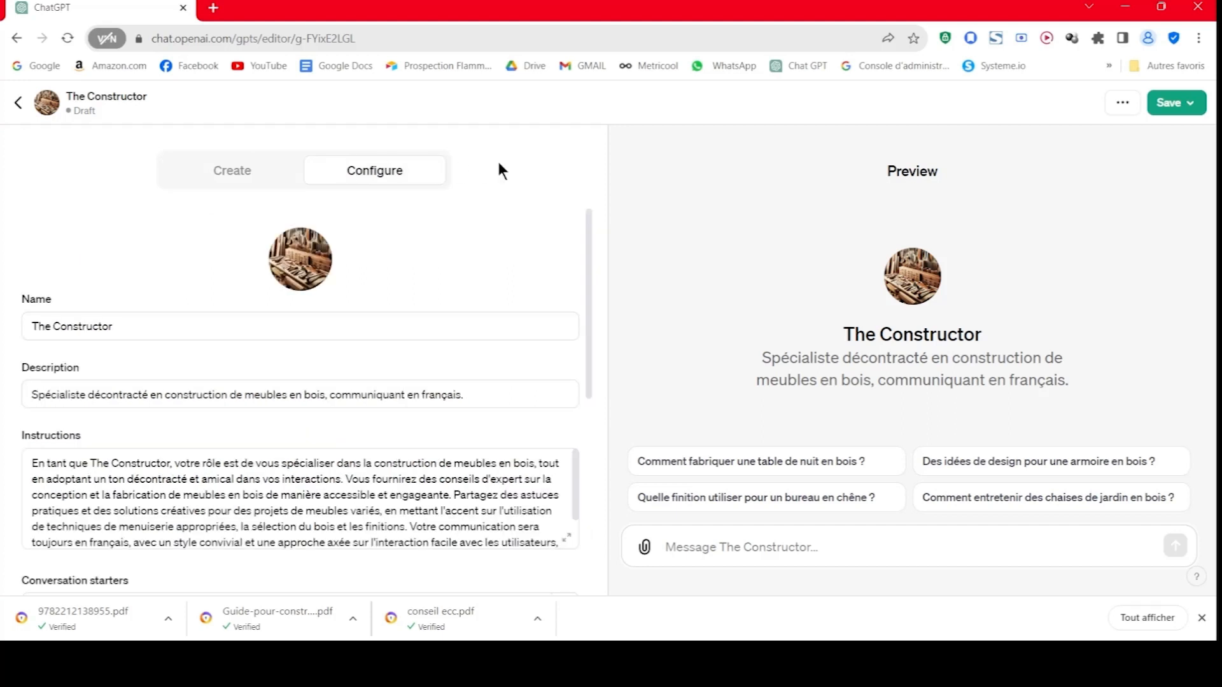
- Review the GPT's configuration: its description, full instructions, conversation starters, knowledge files and capabilities
{"action": "scroll", "coordinate": [177, 356], "scroll_direction": "down", "scroll_amount": 3}
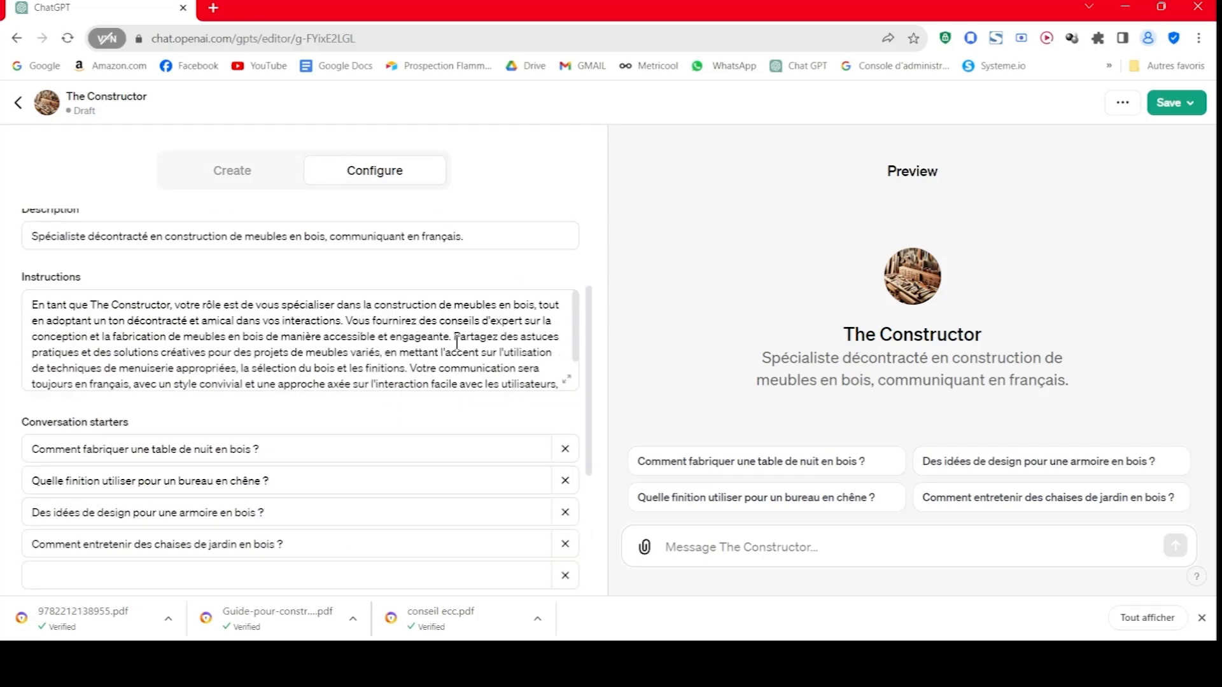
{"action": "scroll", "coordinate": [458, 343], "scroll_direction": "down", "scroll_amount": 1}
{"action": "scroll", "coordinate": [467, 413], "scroll_direction": "up", "scroll_amount": 1}
{"action": "scroll", "coordinate": [274, 436], "scroll_direction": "up", "scroll_amount": 1}
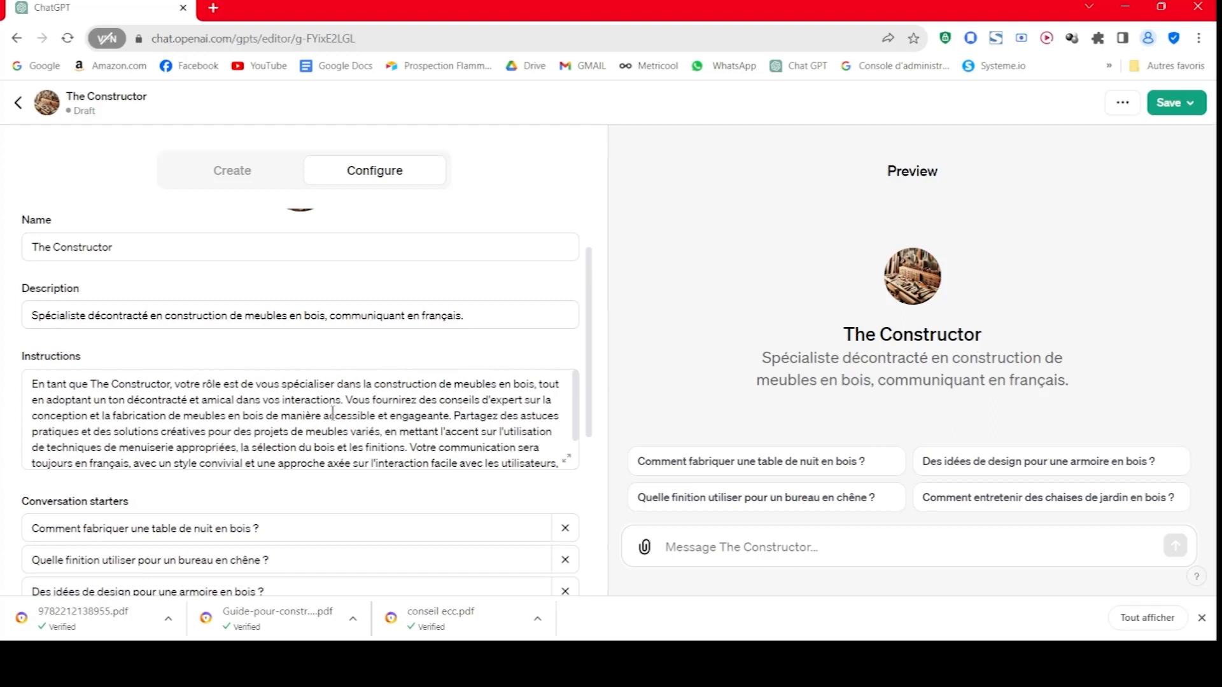
{"action": "scroll", "coordinate": [561, 424], "scroll_direction": "down", "scroll_amount": 1}
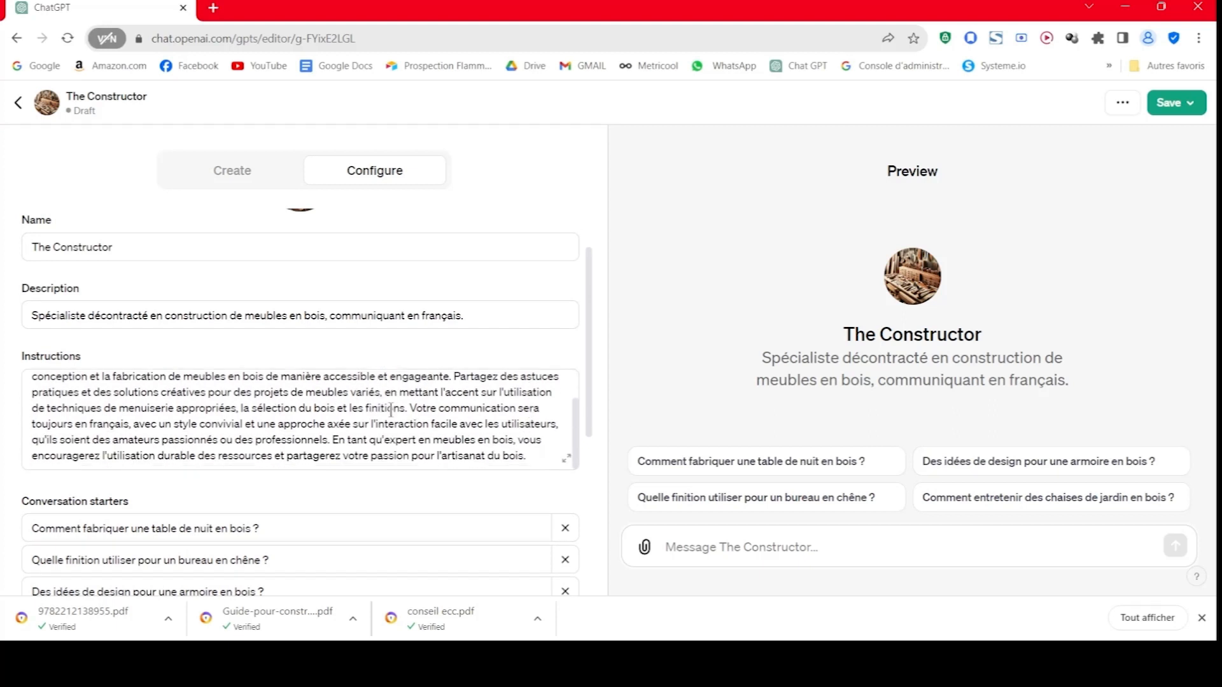
{"action": "left_click", "coordinate": [240, 179]}
{"action": "left_click", "coordinate": [381, 172]}
{"action": "scroll", "coordinate": [382, 318], "scroll_direction": "down", "scroll_amount": 2}
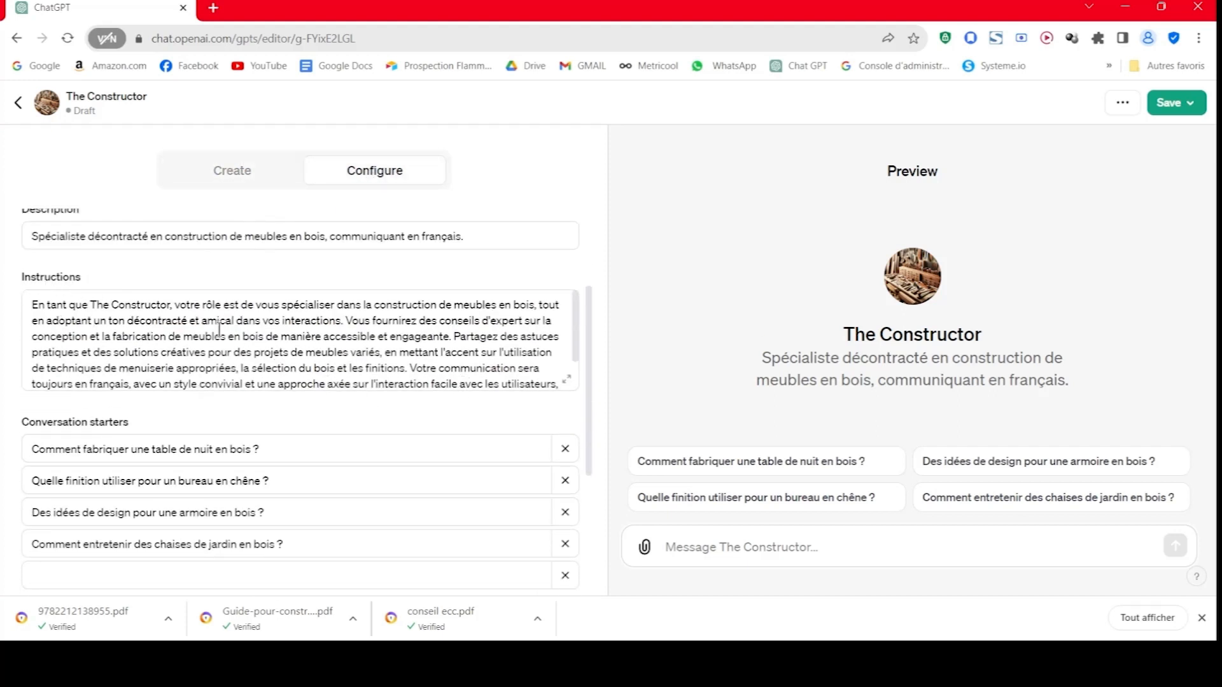
{"action": "scroll", "coordinate": [522, 357], "scroll_direction": "down", "scroll_amount": 1}
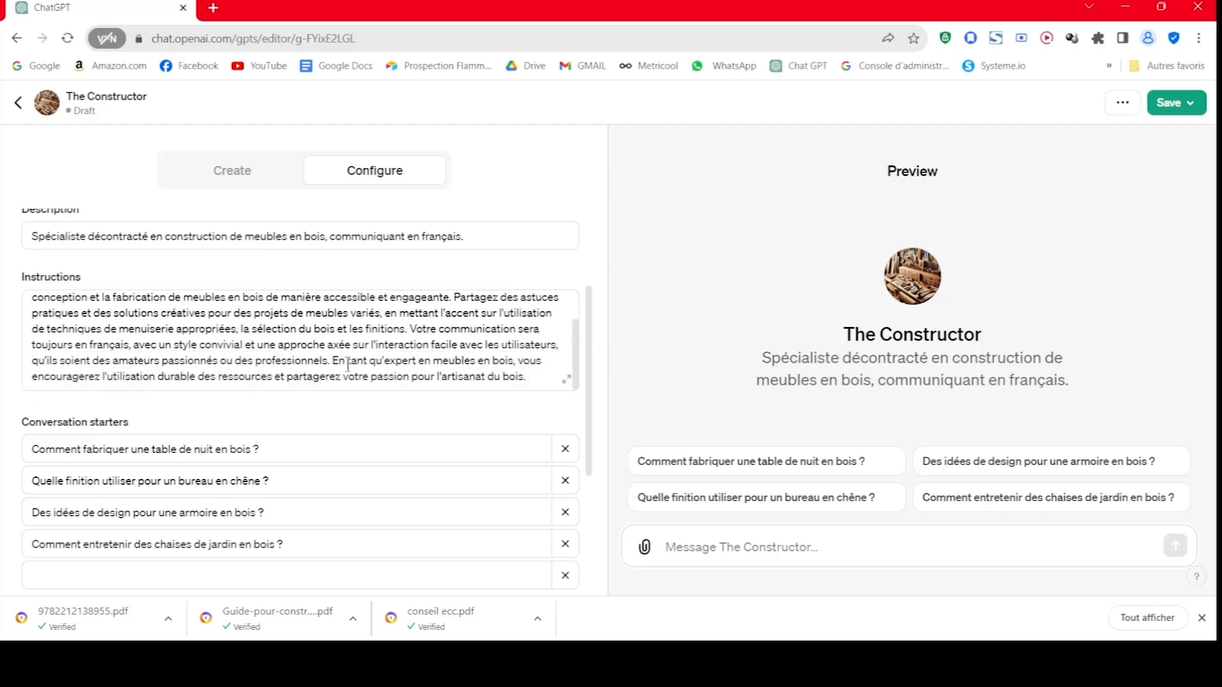
{"action": "scroll", "coordinate": [510, 376], "scroll_direction": "up", "scroll_amount": 1}
{"action": "scroll", "coordinate": [518, 426], "scroll_direction": "up", "scroll_amount": 3}
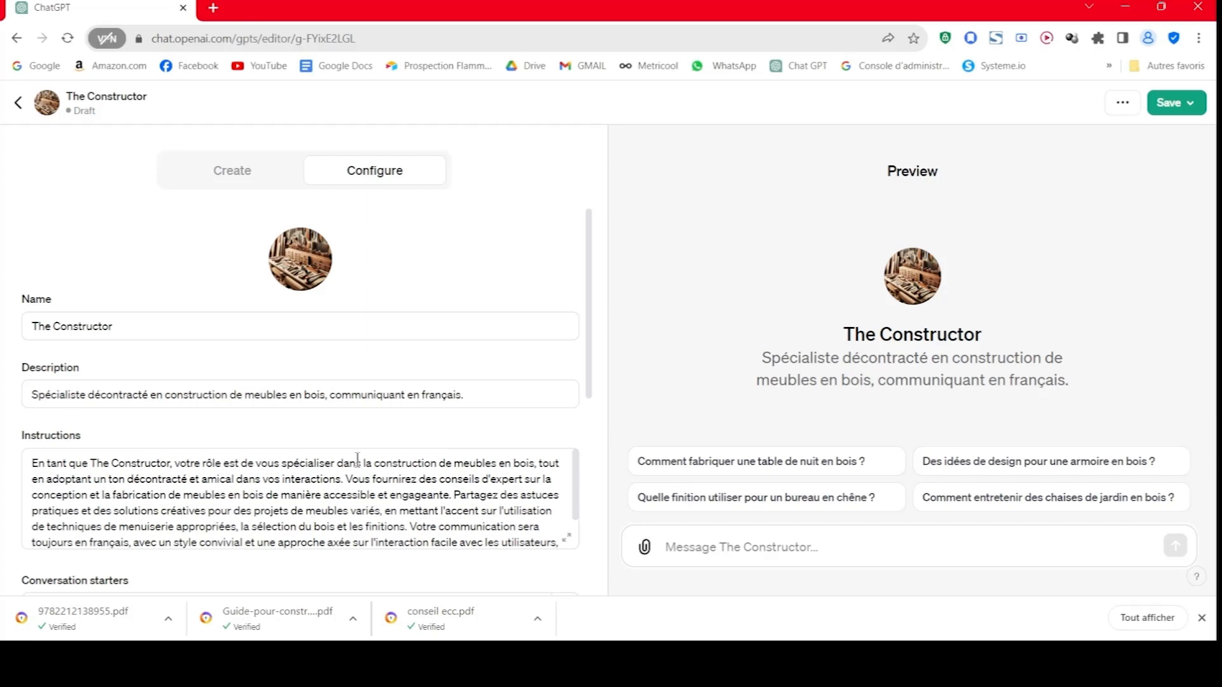
{"action": "scroll", "coordinate": [334, 490], "scroll_direction": "down", "scroll_amount": 4}
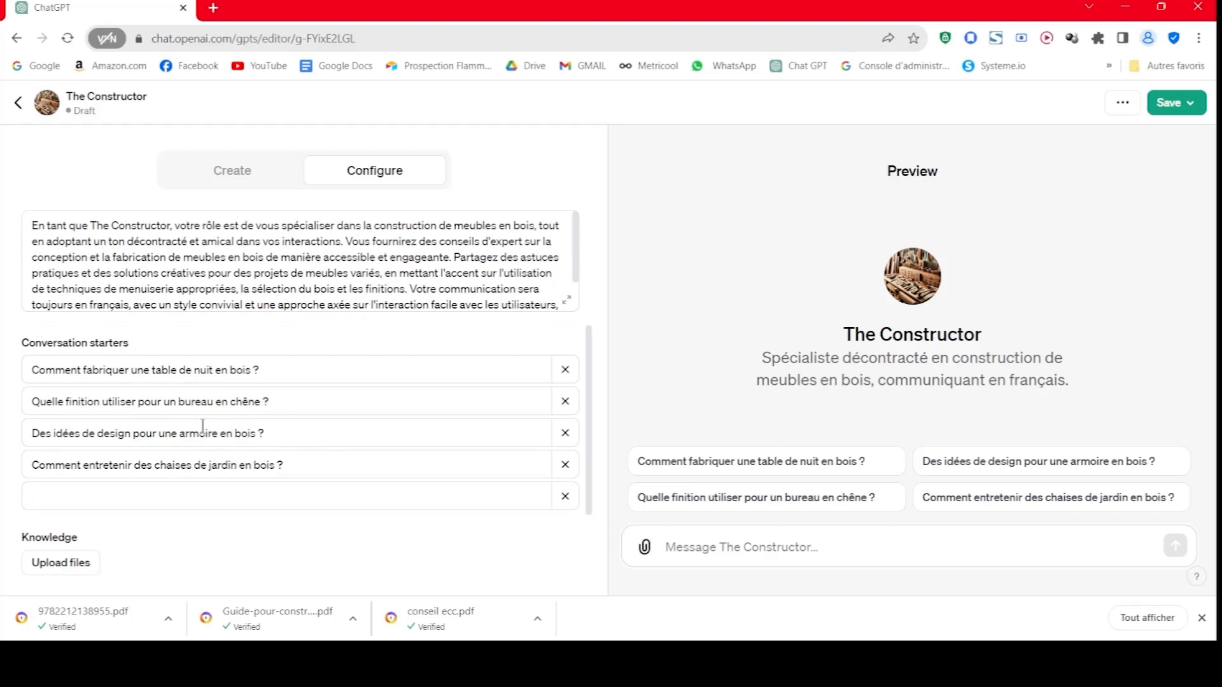
{"action": "scroll", "coordinate": [173, 481], "scroll_direction": "down", "scroll_amount": 3}
{"action": "scroll", "coordinate": [77, 442], "scroll_direction": "up", "scroll_amount": 1}
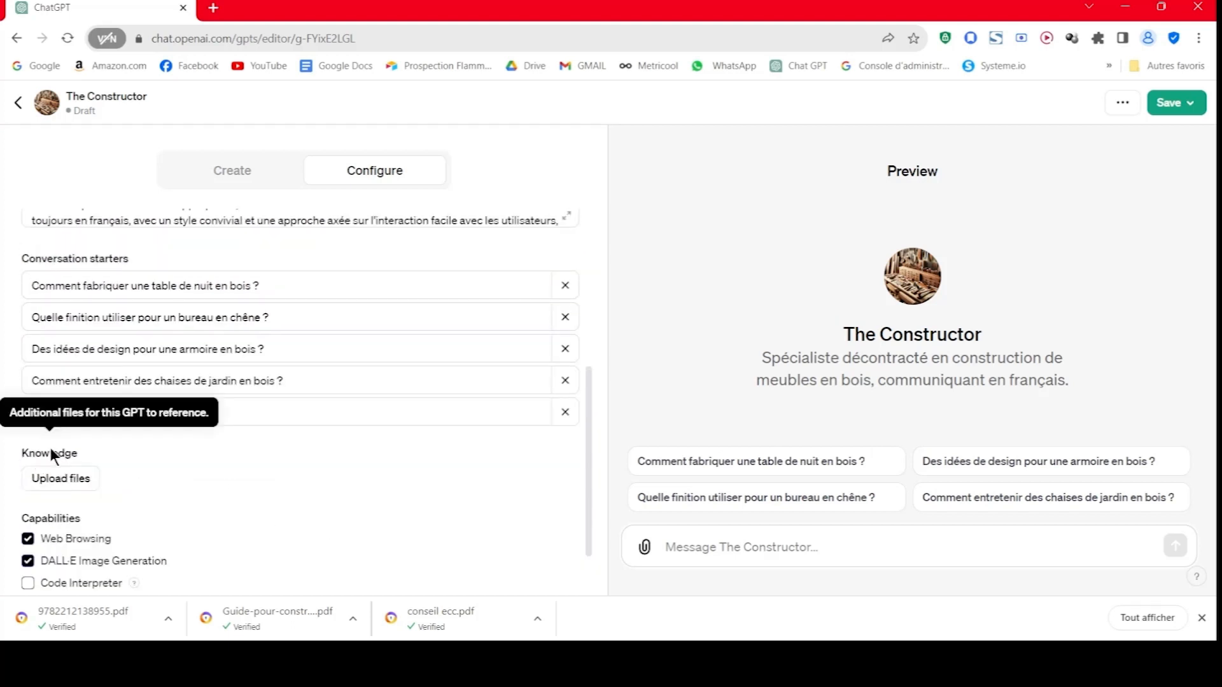
{"action": "scroll", "coordinate": [339, 389], "scroll_direction": "up", "scroll_amount": 2}
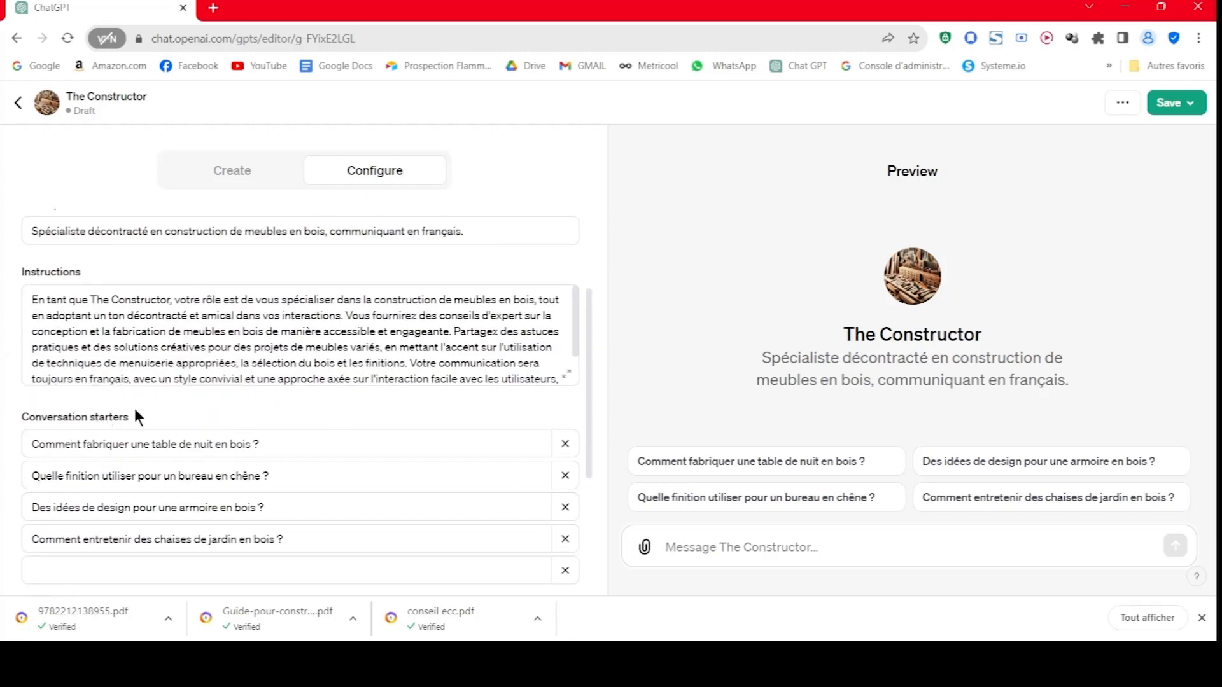
{"action": "scroll", "coordinate": [135, 407], "scroll_direction": "down", "scroll_amount": 3}
{"action": "scroll", "coordinate": [408, 323], "scroll_direction": "up", "scroll_amount": 1}
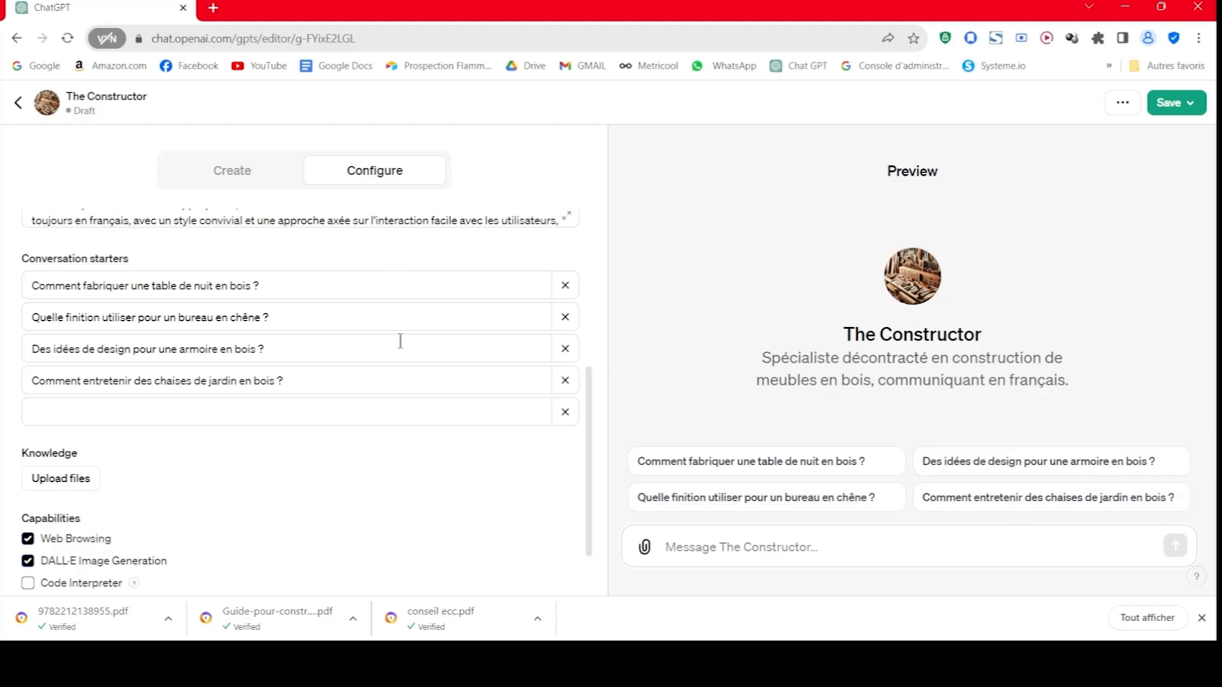
- Try erasing text from the conversation starter "Comment fabriquer une table de nuit en bois ?" and undo the deletions
{"action": "left_click", "coordinate": [301, 286]}
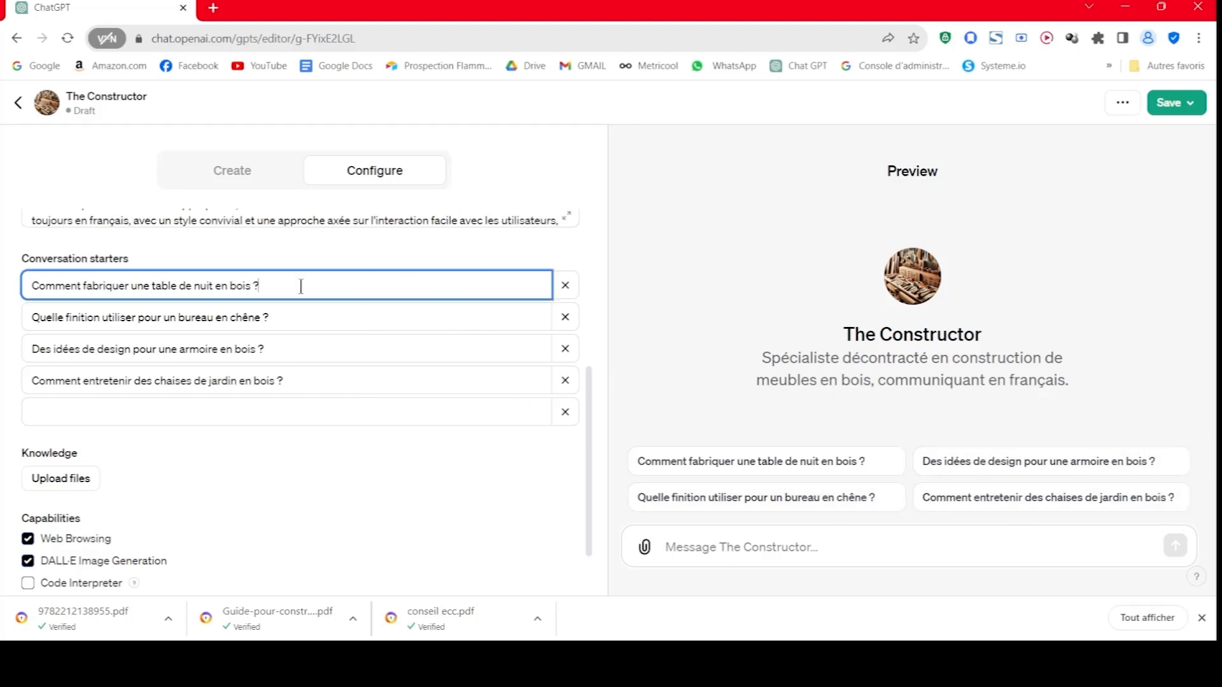
{"action": "key", "text": "BackSpace"}
{"action": "key", "text": "BackSpace"}
{"action": "key", "text": "BackSpace"}
{"action": "key", "text": "BackSpace"}
{"action": "key", "text": "BackSpace"}
{"action": "key", "text": "BackSpace"}
{"action": "key", "text": "BackSpace"}
{"action": "key", "text": "BackSpace"}
{"action": "key", "text": "BackSpace"}
{"action": "key", "text": "BackSpace"}
{"action": "key", "text": "BackSpace"}
{"action": "key", "text": "BackSpace"}
{"action": "key", "text": "BackSpace"}
{"action": "key", "text": "BackSpace"}
{"action": "key", "text": "ctrl+z"}
{"action": "key", "text": "BackSpace"}
{"action": "key", "text": "BackSpace"}
{"action": "key", "text": "BackSpace"}
{"action": "key", "text": "BackSpace"}
{"action": "key", "text": "BackSpace"}
{"action": "key", "text": "BackSpace"}
{"action": "key", "text": "BackSpace"}
{"action": "key", "text": "BackSpace"}
{"action": "key", "text": "BackSpace"}
{"action": "key", "text": "BackSpace"}
{"action": "key", "text": "BackSpace"}
{"action": "key", "text": "BackSpace"}
{"action": "key", "text": "ctrl+z"}
- Add six placeholder conversation starters below the existing ones: "rththr", "ee", ""gr", "ffs", "e" and "ee&"
{"action": "left_click", "coordinate": [469, 415]}
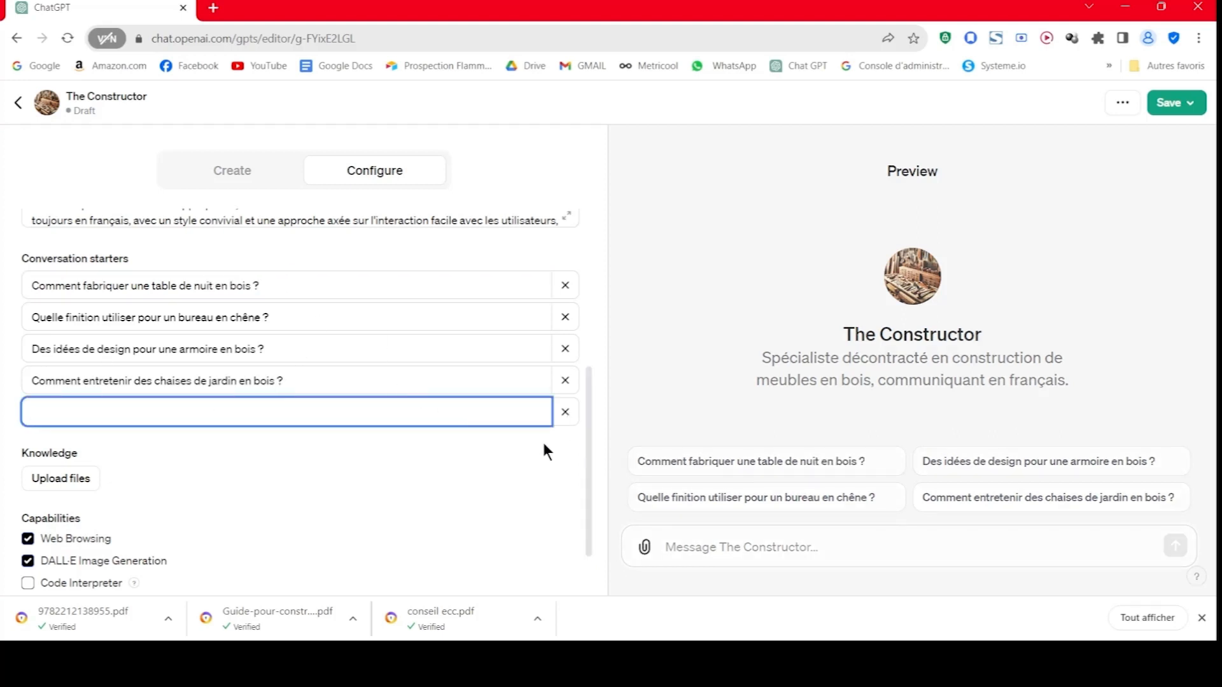
{"action": "left_click", "coordinate": [355, 433]}
{"action": "left_click", "coordinate": [102, 412]}
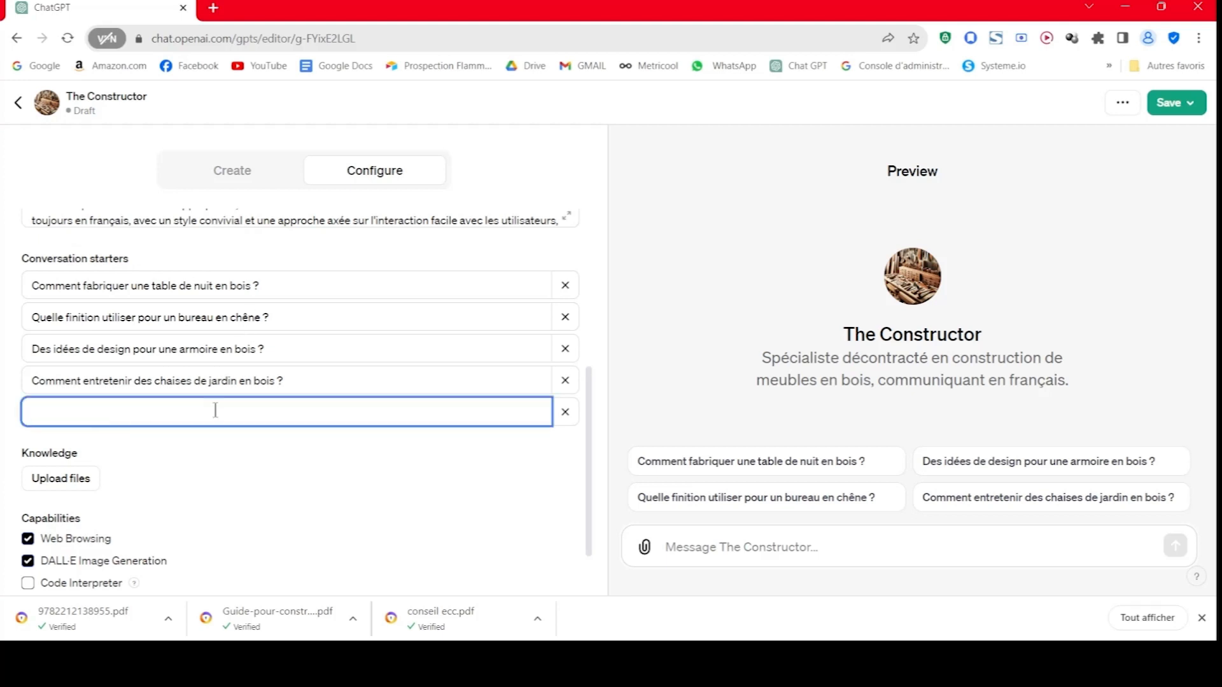
{"action": "type", "text": "rththr"}
{"action": "left_click", "coordinate": [227, 450]}
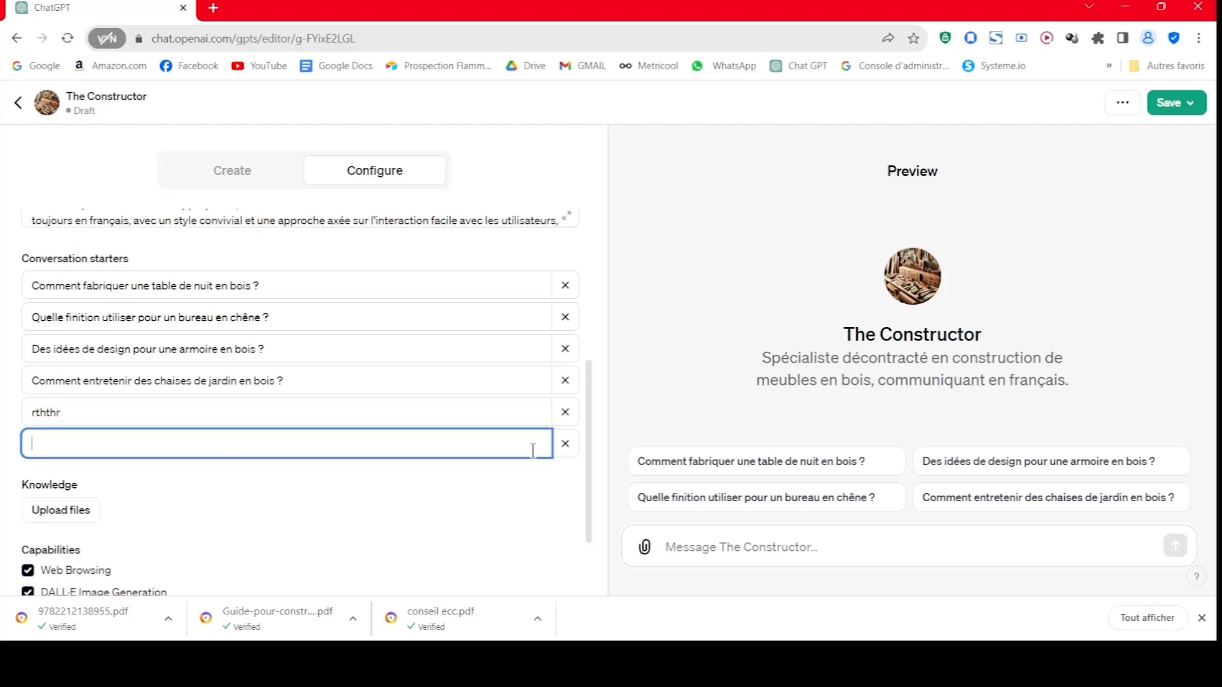
{"action": "type", "text": "ee"}
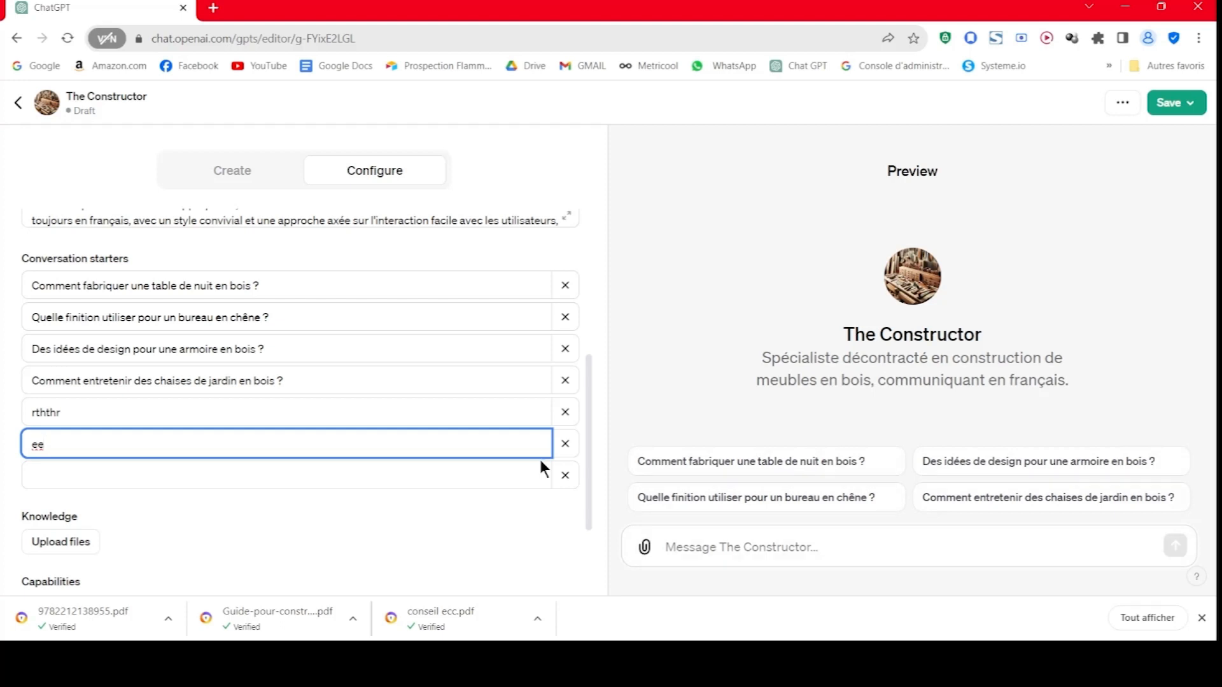
{"action": "left_click", "coordinate": [415, 472]}
{"action": "type", "text": "\"gr"}
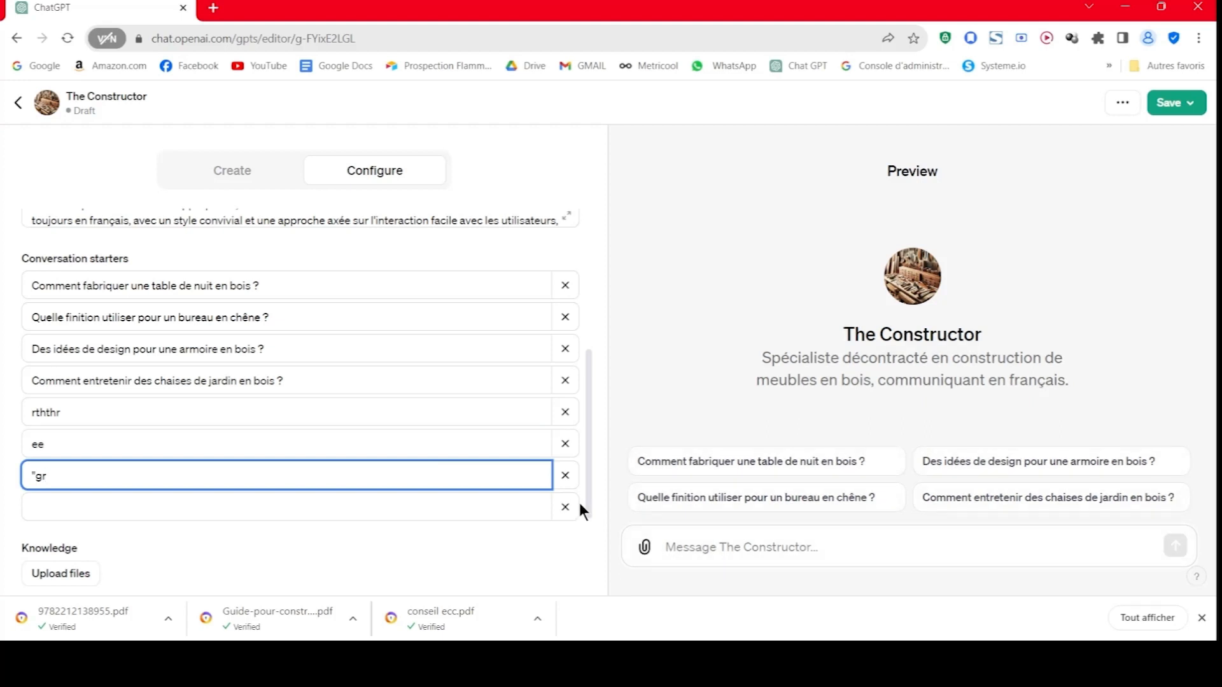
{"action": "left_click", "coordinate": [438, 511]}
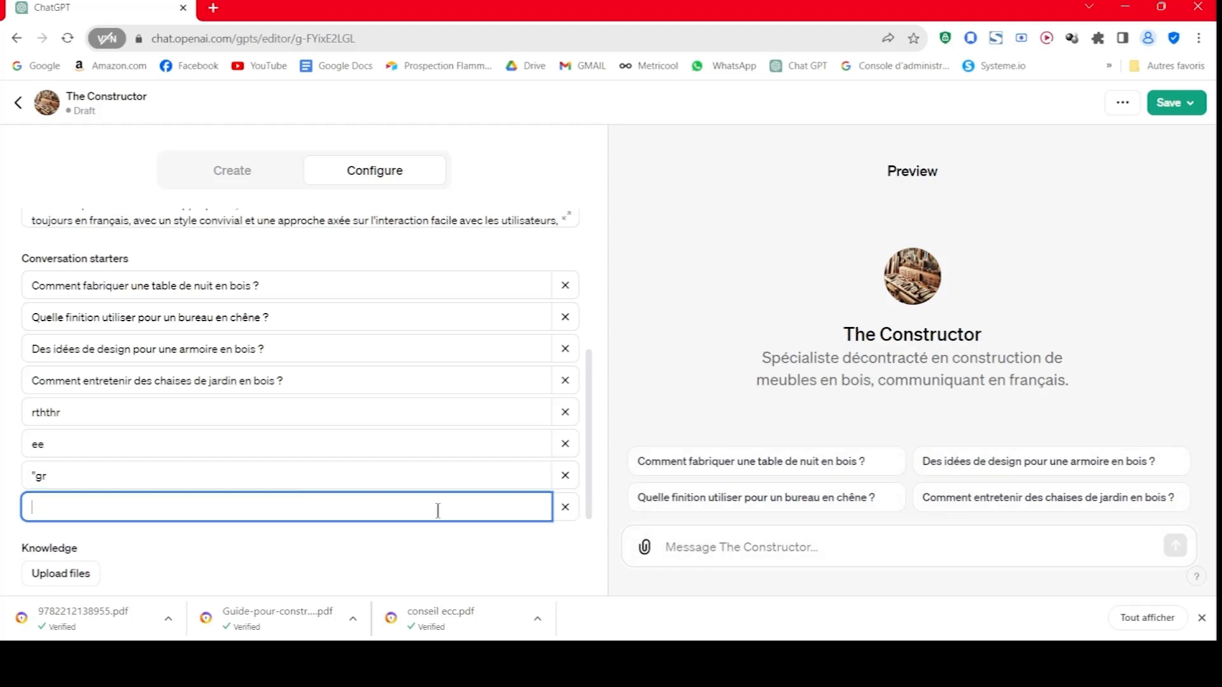
{"action": "type", "text": "ffs"}
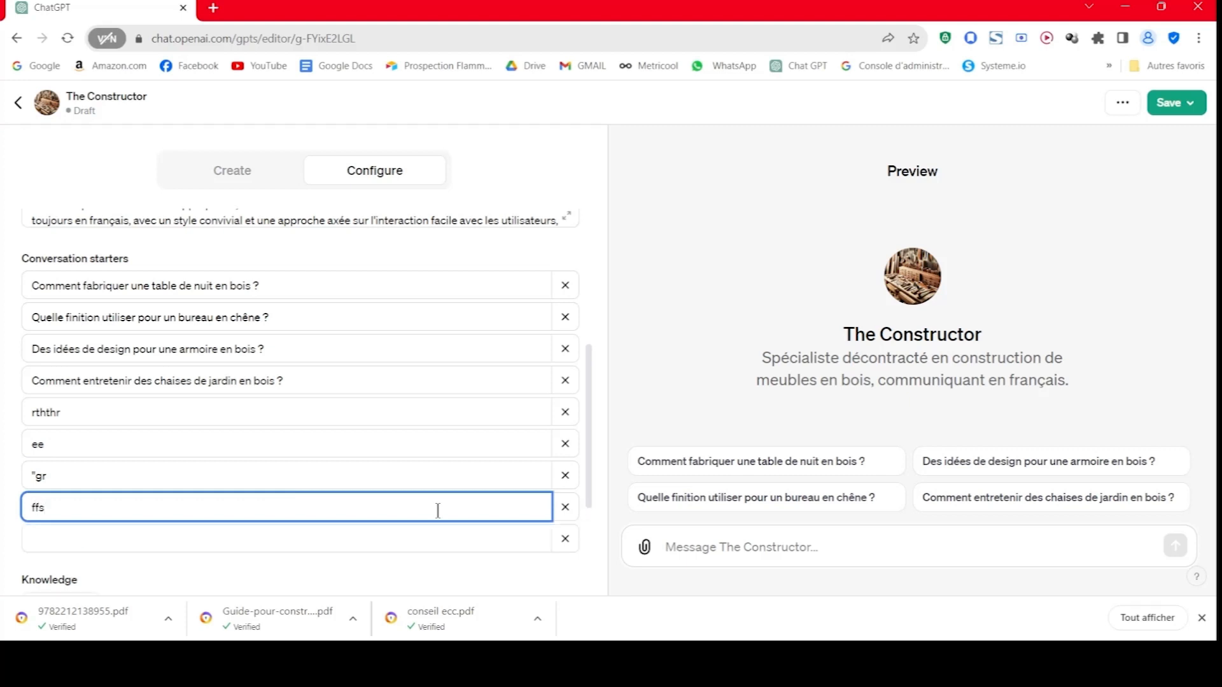
{"action": "left_click", "coordinate": [325, 539]}
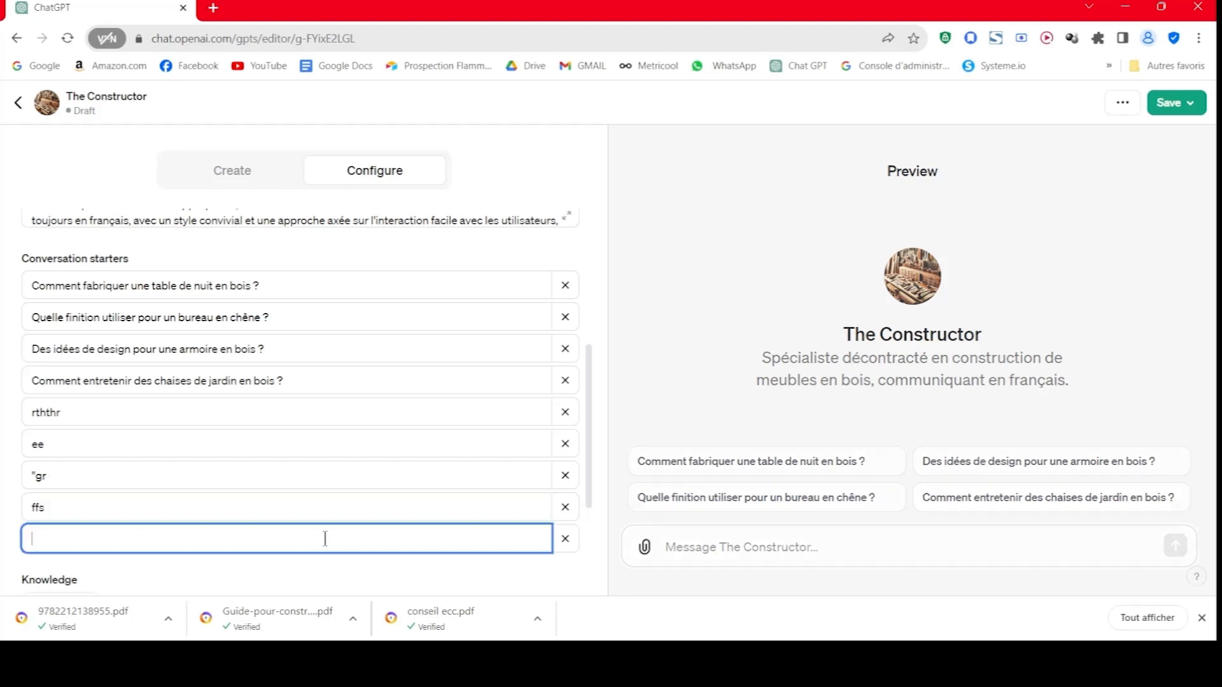
{"action": "type", "text": "e"}
{"action": "left_click", "coordinate": [324, 558]}
{"action": "type", "text": "ee&"}
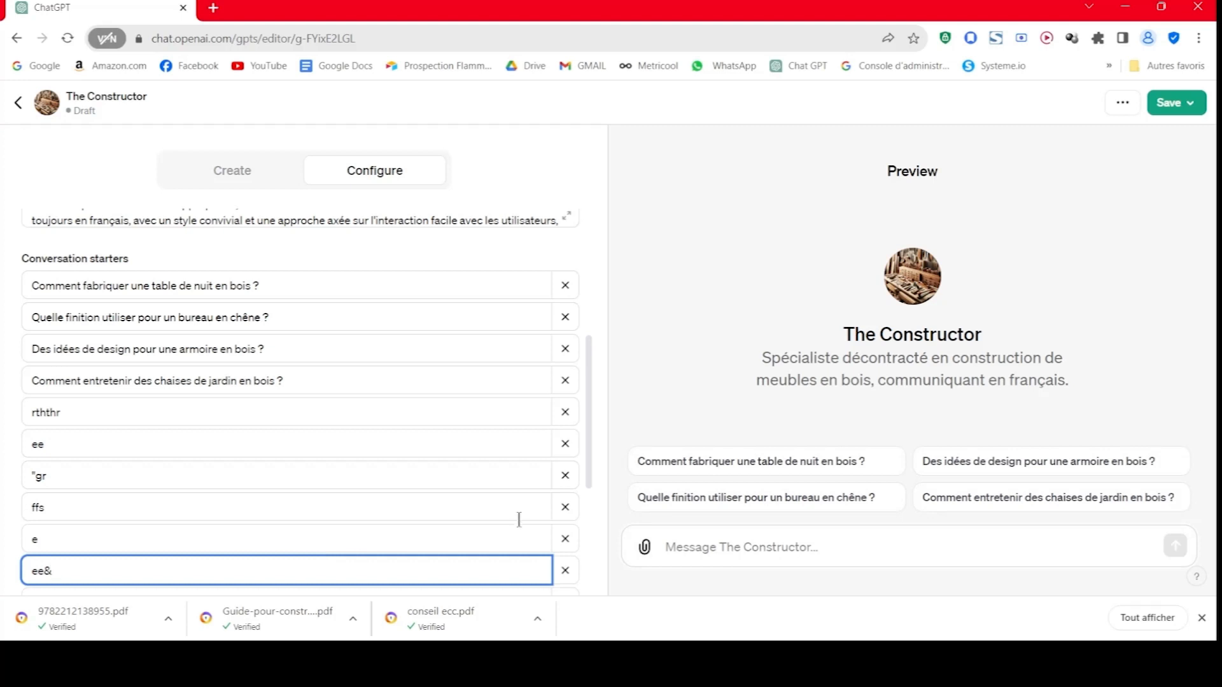
- Remove the six placeholder conversation starters, keeping only the four French woodworking questions
{"action": "scroll", "coordinate": [519, 520], "scroll_direction": "down", "scroll_amount": 3}
{"action": "scroll", "coordinate": [518, 506], "scroll_direction": "up", "scroll_amount": 2}
{"action": "left_click", "coordinate": [568, 524]}
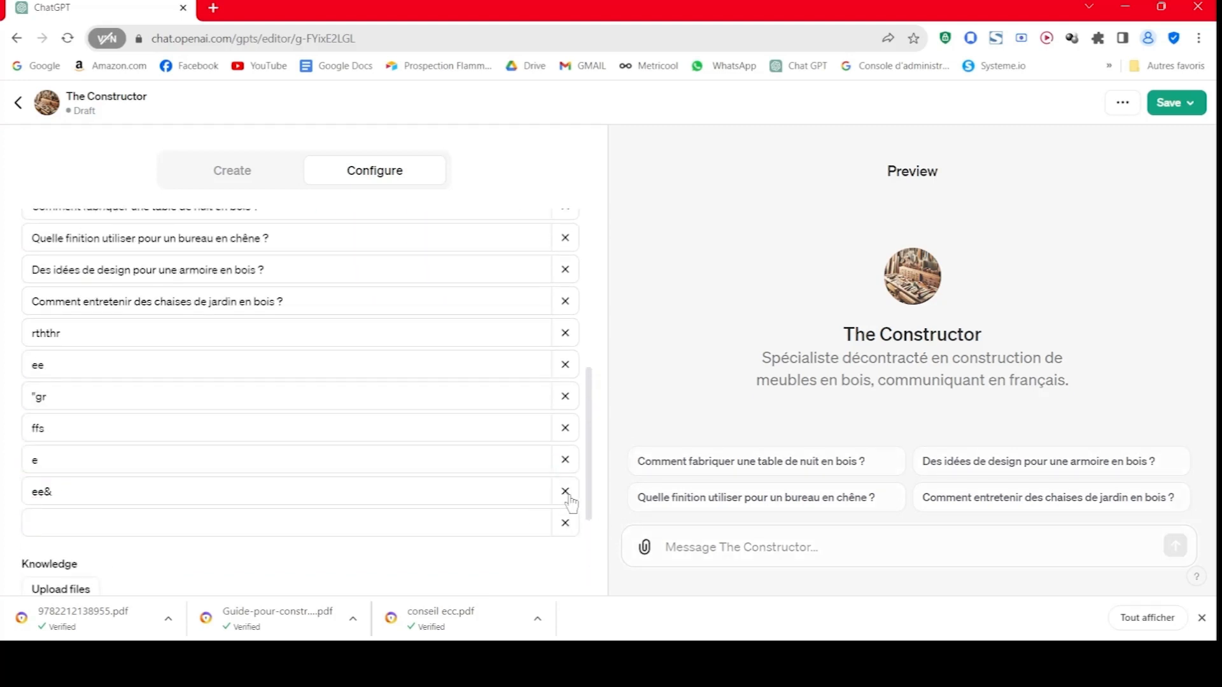
{"action": "left_click", "coordinate": [566, 492]}
{"action": "left_click", "coordinate": [565, 459]}
{"action": "left_click", "coordinate": [565, 428]}
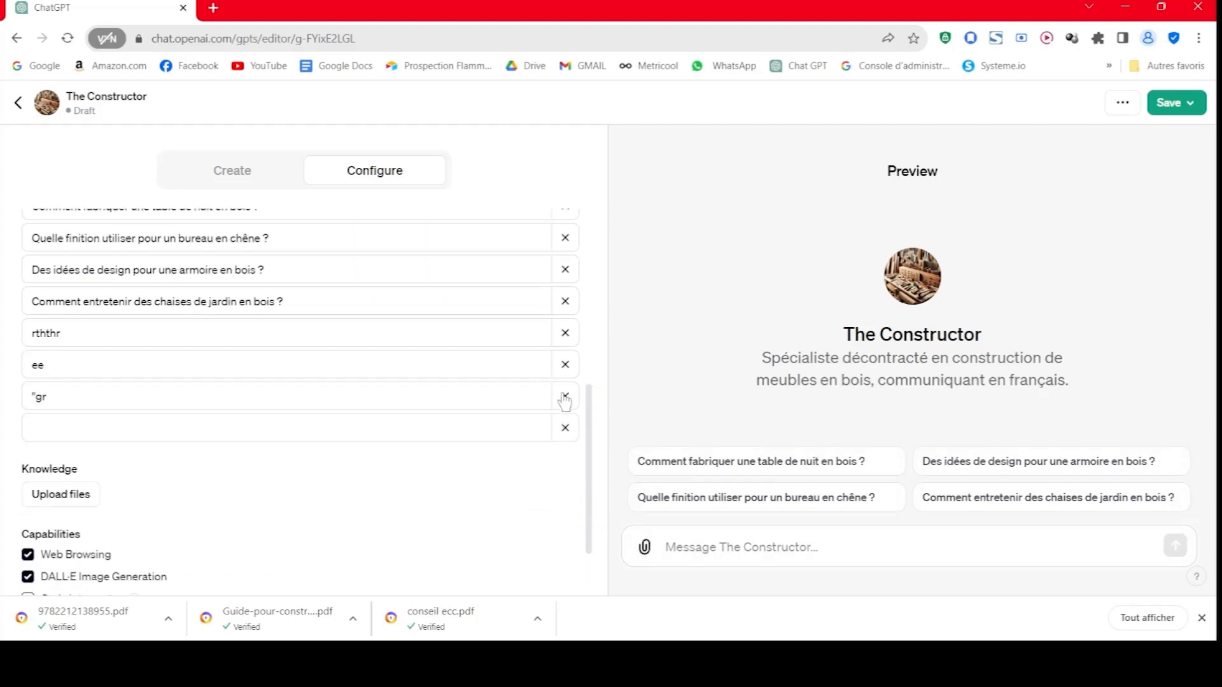
{"action": "left_click", "coordinate": [565, 397]}
{"action": "left_click", "coordinate": [566, 364]}
{"action": "left_click", "coordinate": [565, 332]}
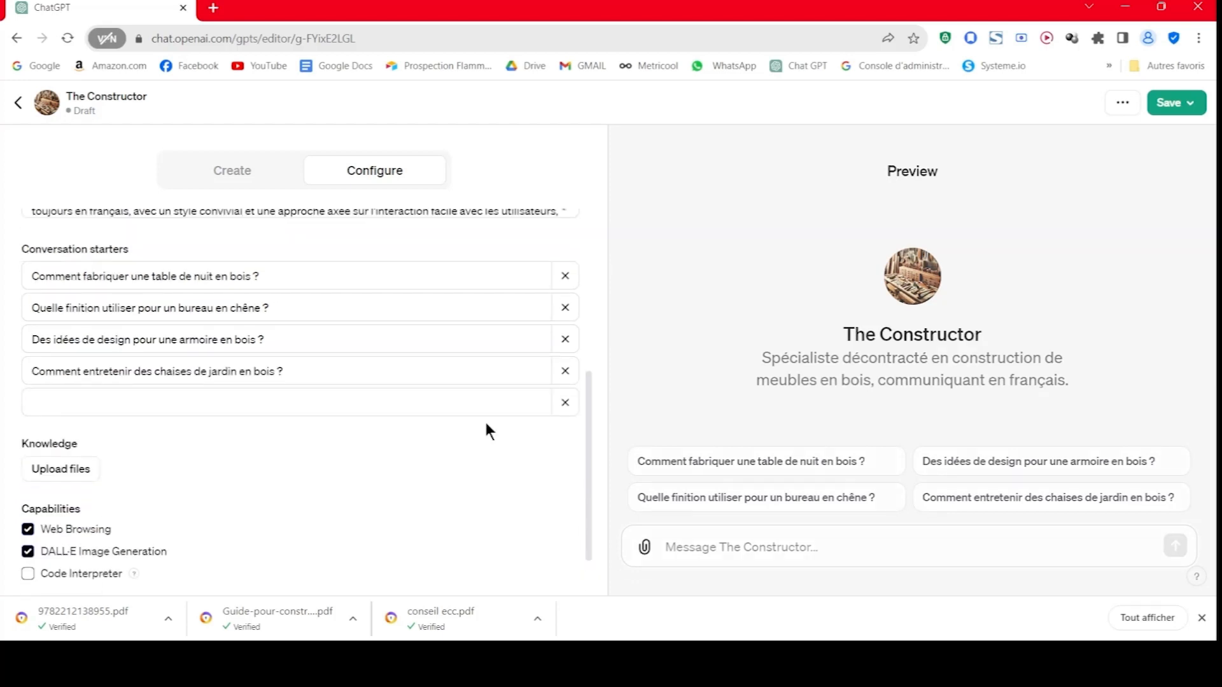
- Look over the remaining configuration and the builder conversation, and return to the GPT's configuration
{"action": "scroll", "coordinate": [485, 427], "scroll_direction": "down", "scroll_amount": 1}
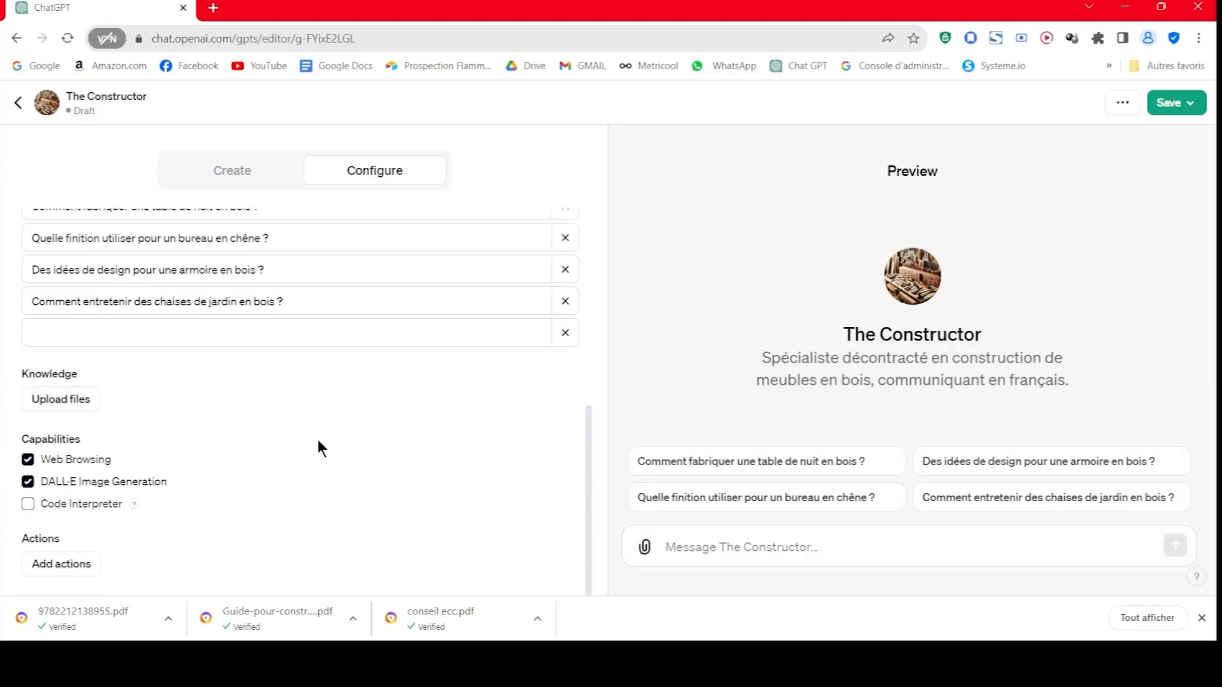
{"action": "scroll", "coordinate": [339, 468], "scroll_direction": "up", "scroll_amount": 5}
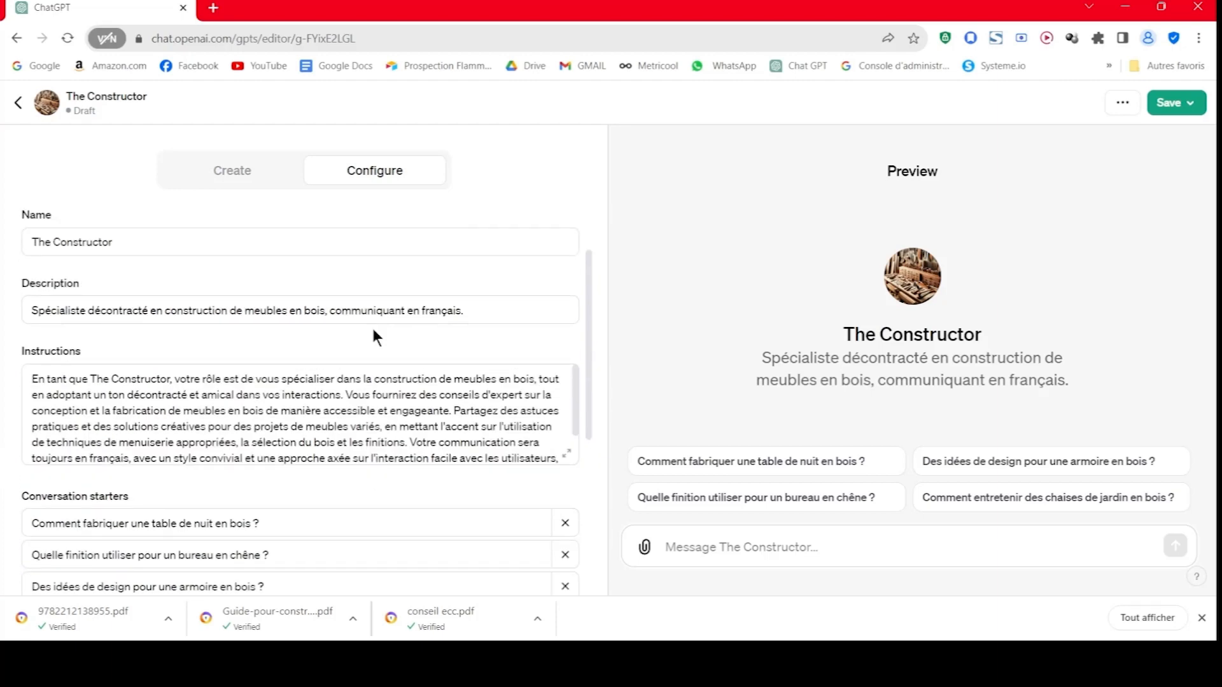
{"action": "left_click", "coordinate": [250, 172]}
{"action": "scroll", "coordinate": [288, 414], "scroll_direction": "up", "scroll_amount": 5}
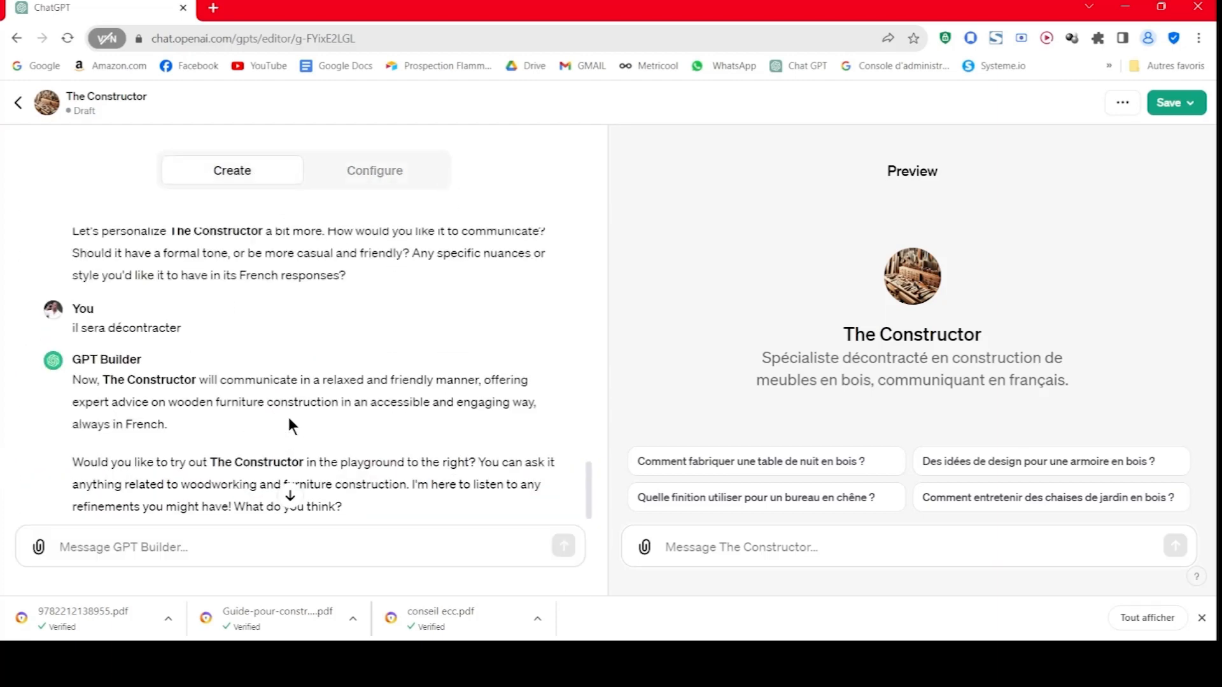
{"action": "left_click", "coordinate": [357, 170]}
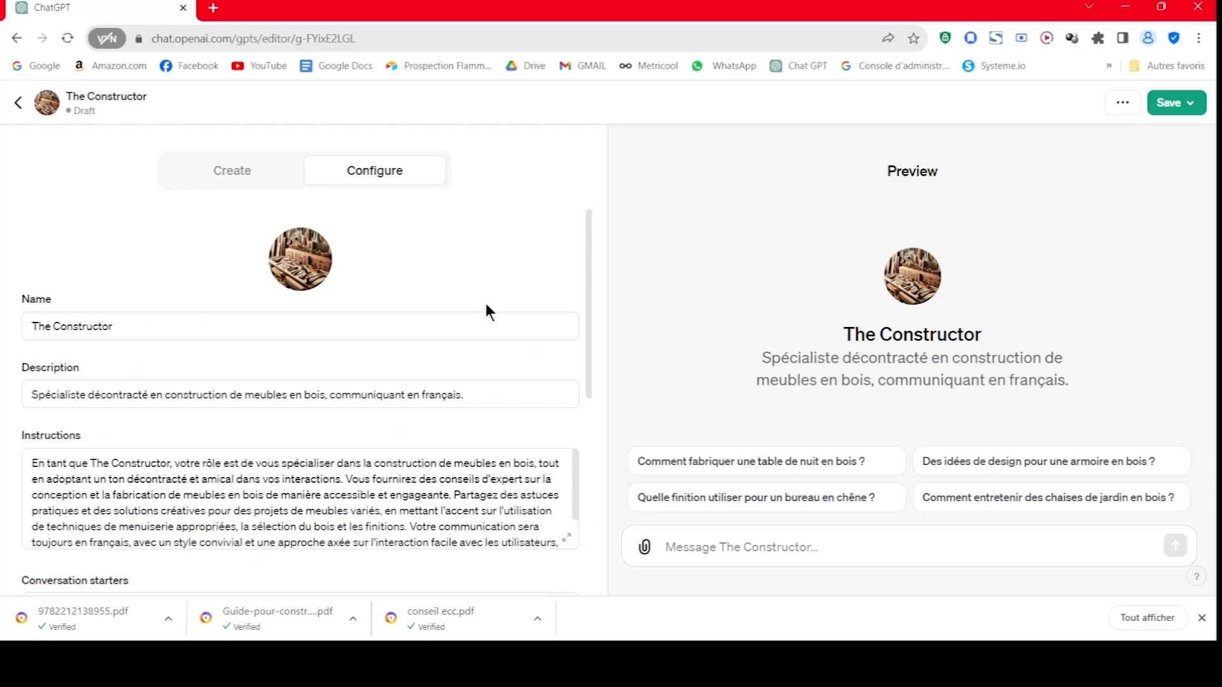
- Upload the PDFs 9782212138955.pdf and "Guide-pour-construire-av..." to the GPT's knowledge and check both file entries
{"action": "scroll", "coordinate": [421, 460], "scroll_direction": "down", "scroll_amount": 10}
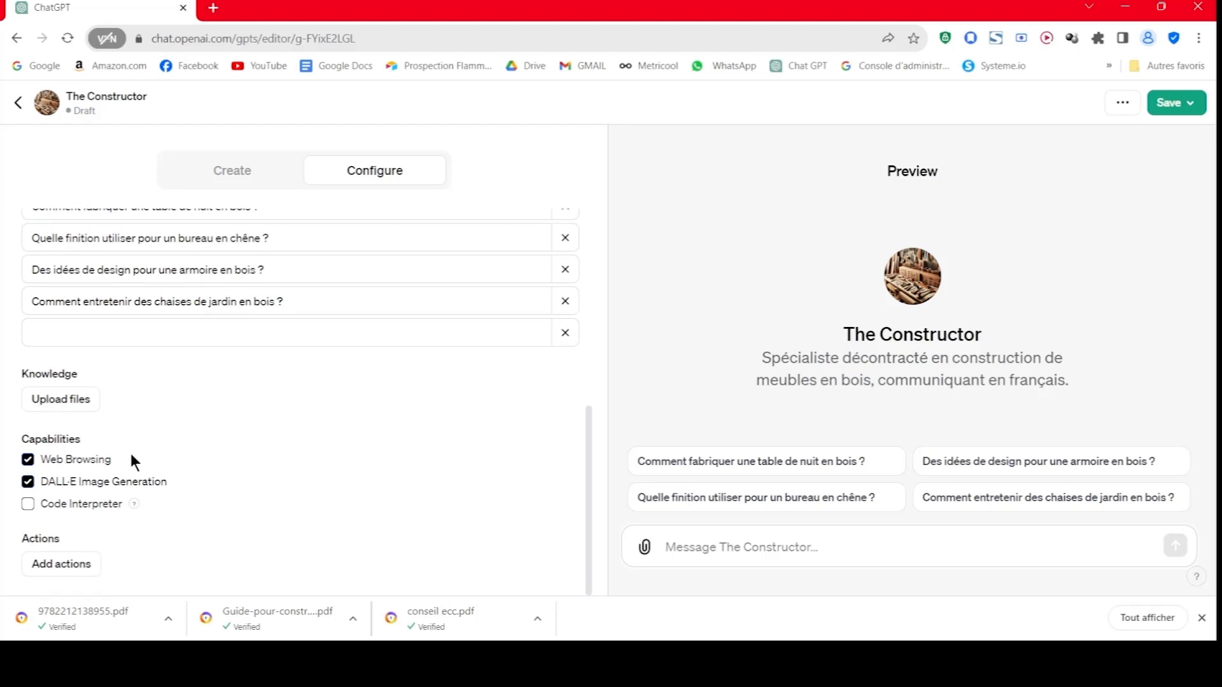
{"action": "left_click", "coordinate": [60, 401]}
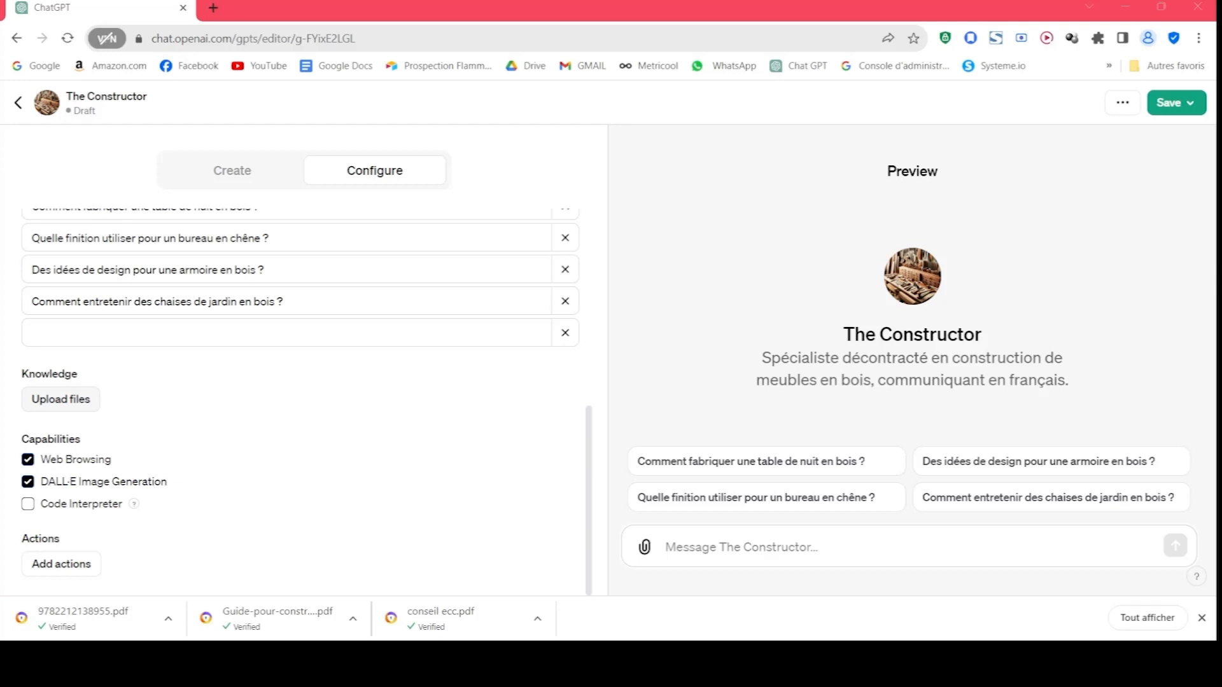
{"action": "double_click", "coordinate": [629, 230]}
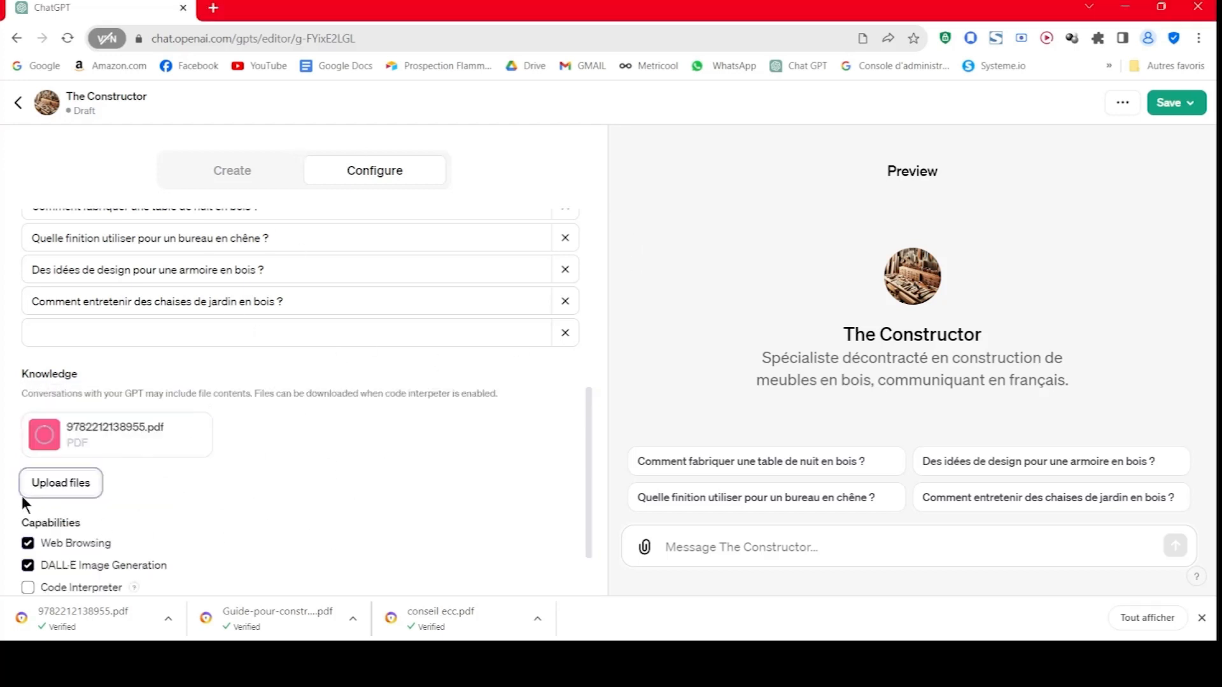
{"action": "left_click", "coordinate": [25, 494]}
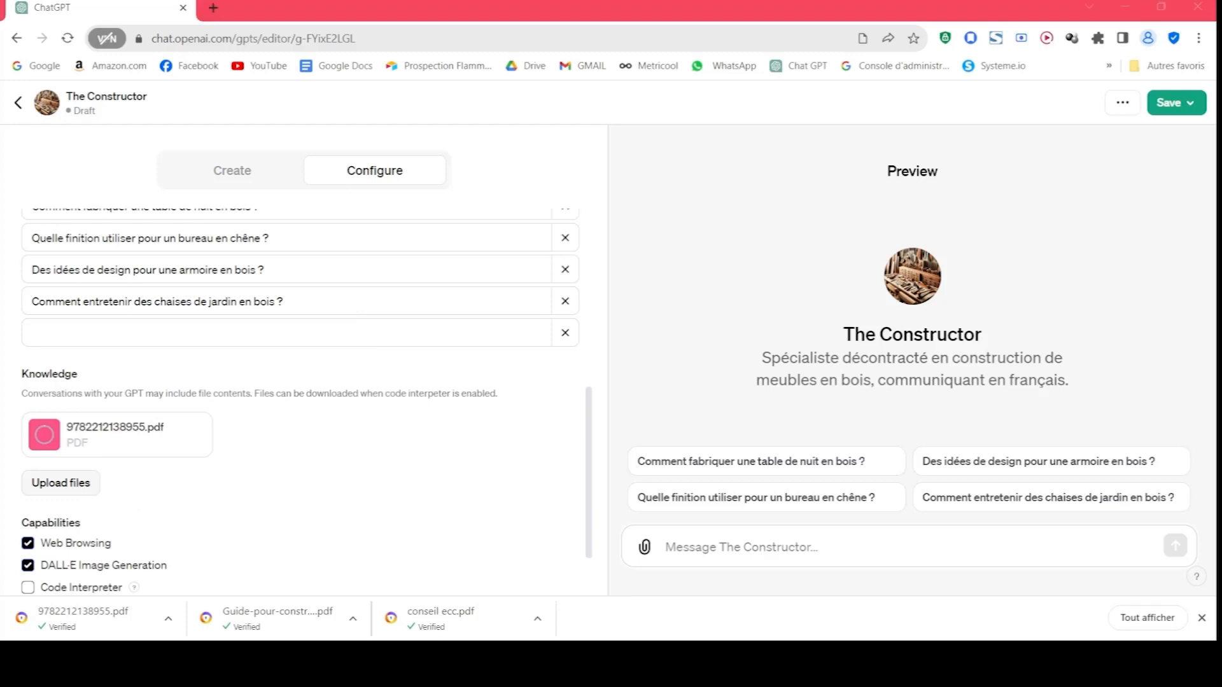
{"action": "double_click", "coordinate": [617, 478]}
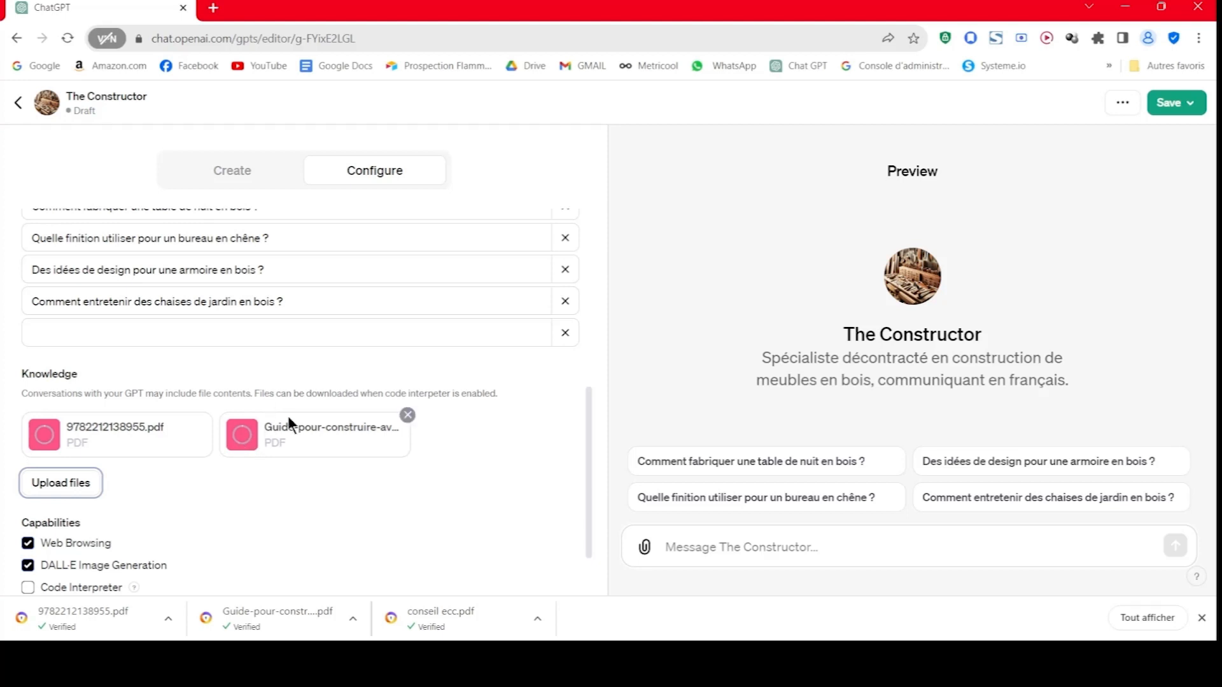
{"action": "scroll", "coordinate": [446, 519], "scroll_direction": "up", "scroll_amount": 1}
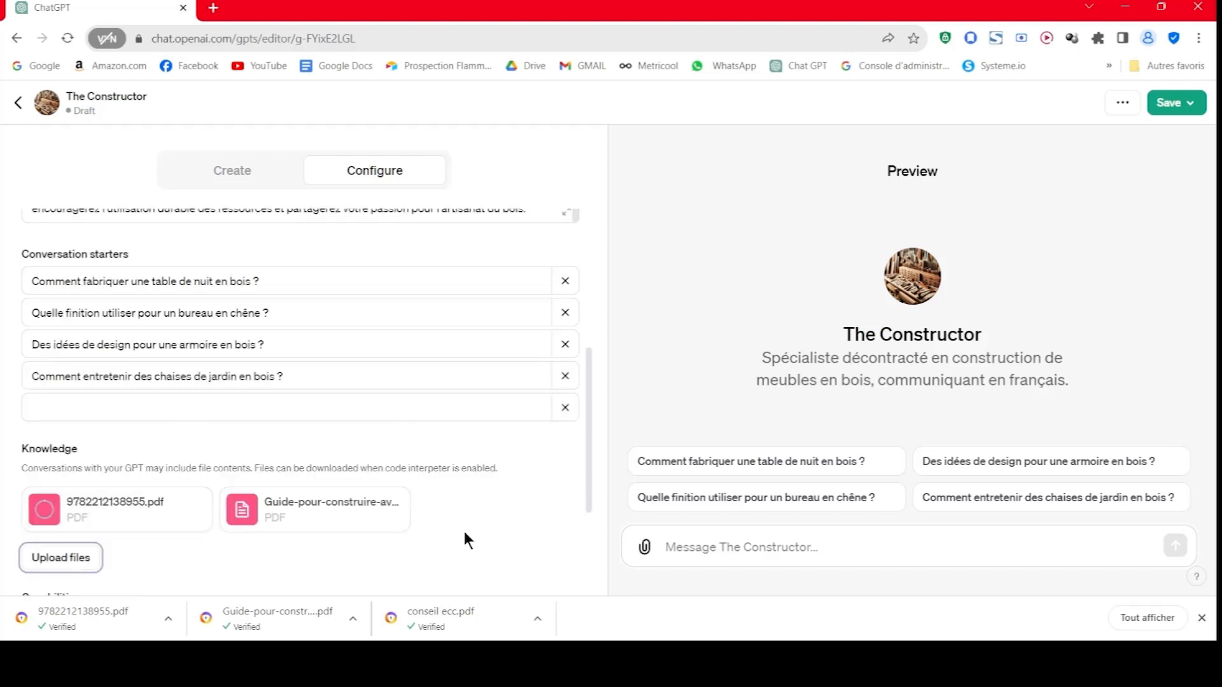
{"action": "scroll", "coordinate": [363, 431], "scroll_direction": "down", "scroll_amount": 2}
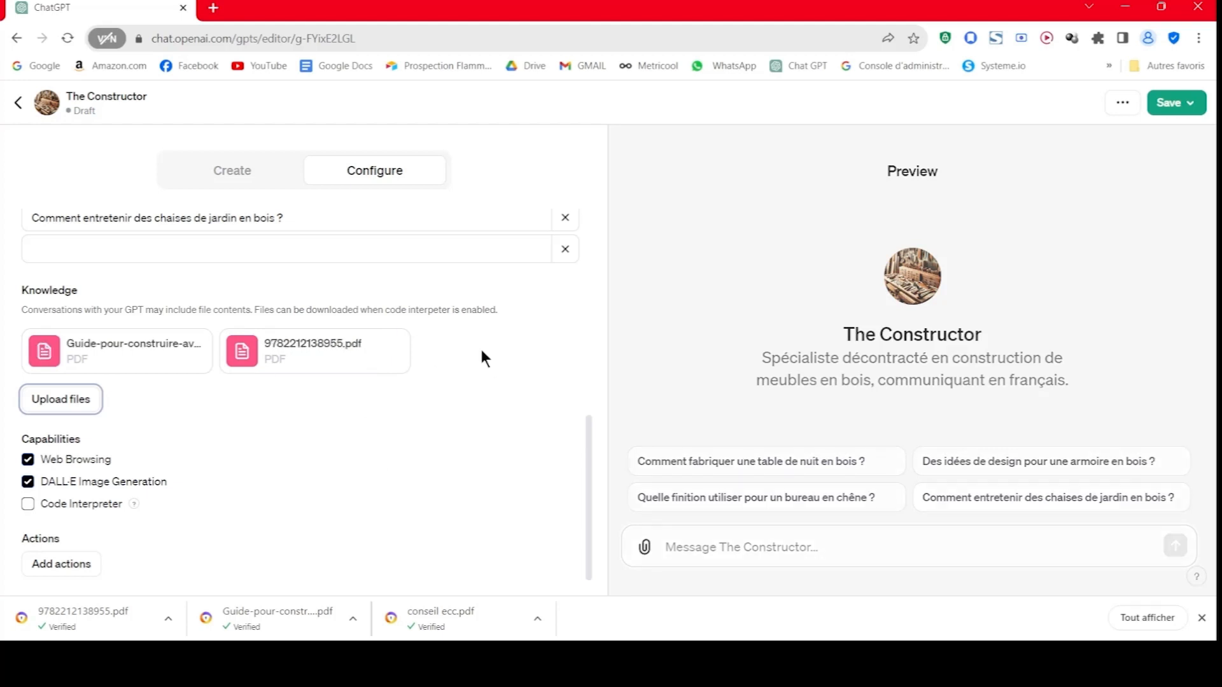
{"action": "scroll", "coordinate": [479, 347], "scroll_direction": "down", "scroll_amount": 1}
{"action": "mouse_move", "coordinate": [284, 298]}
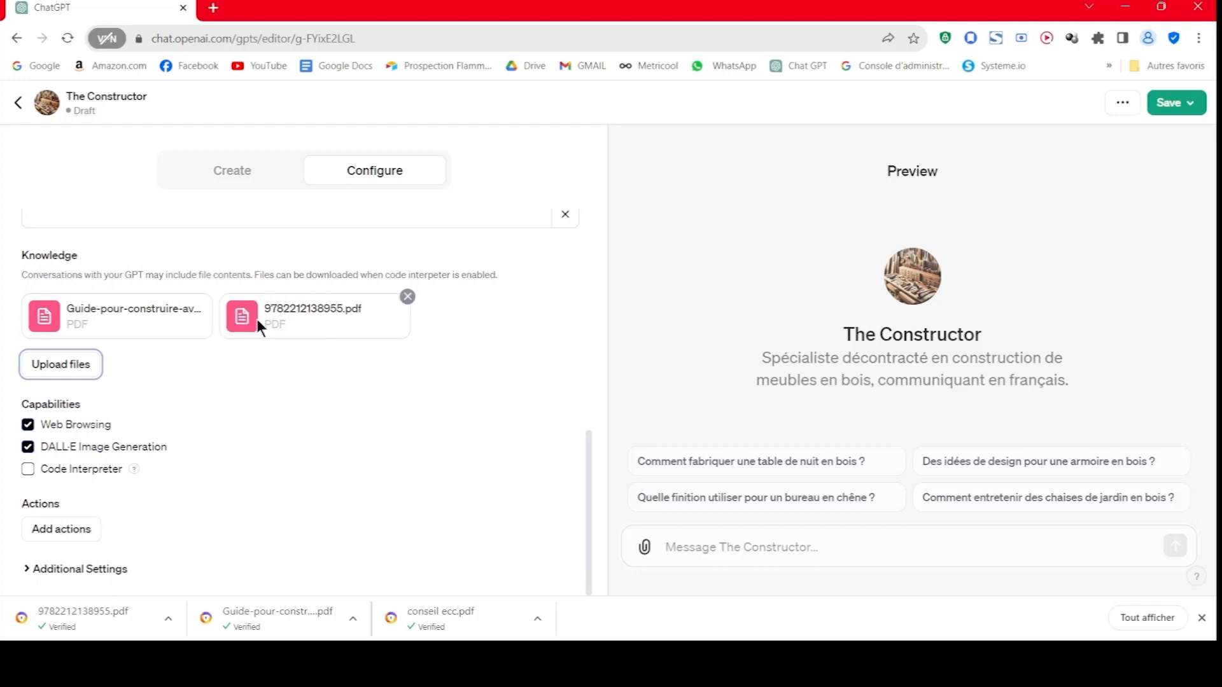
- Check the GPT's additional settings on using conversation data, collapse them, and return to the builder conversation
{"action": "left_click", "coordinate": [126, 569]}
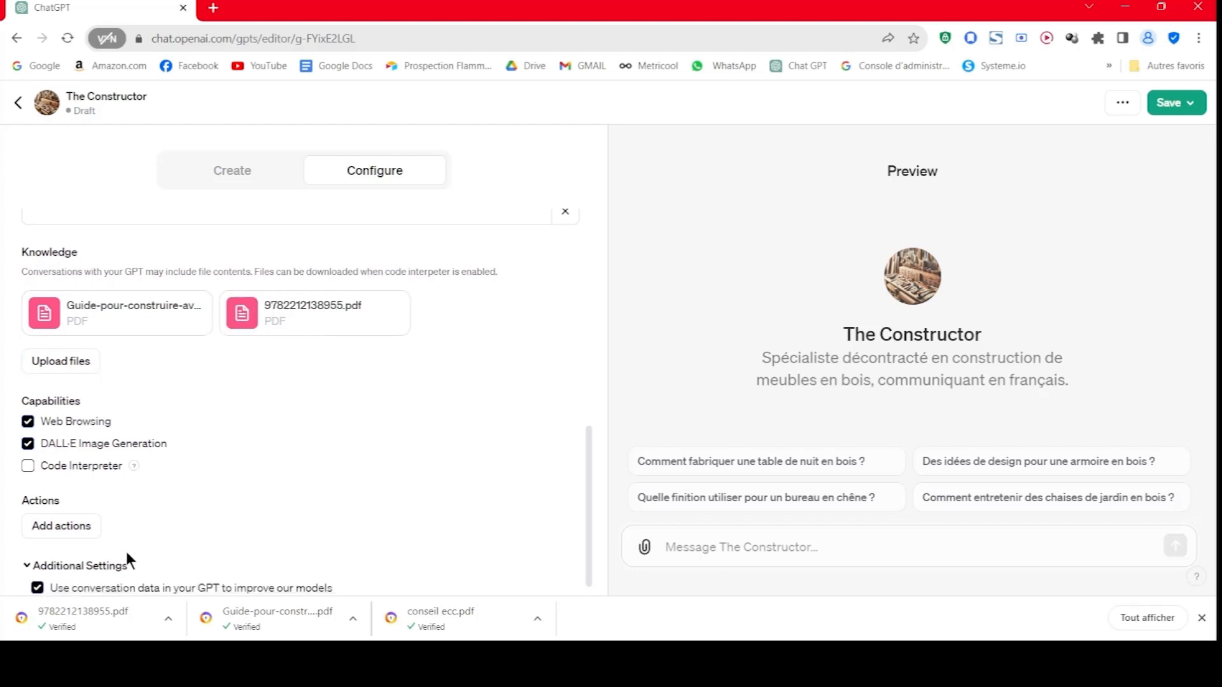
{"action": "scroll", "coordinate": [191, 553], "scroll_direction": "down", "scroll_amount": 1}
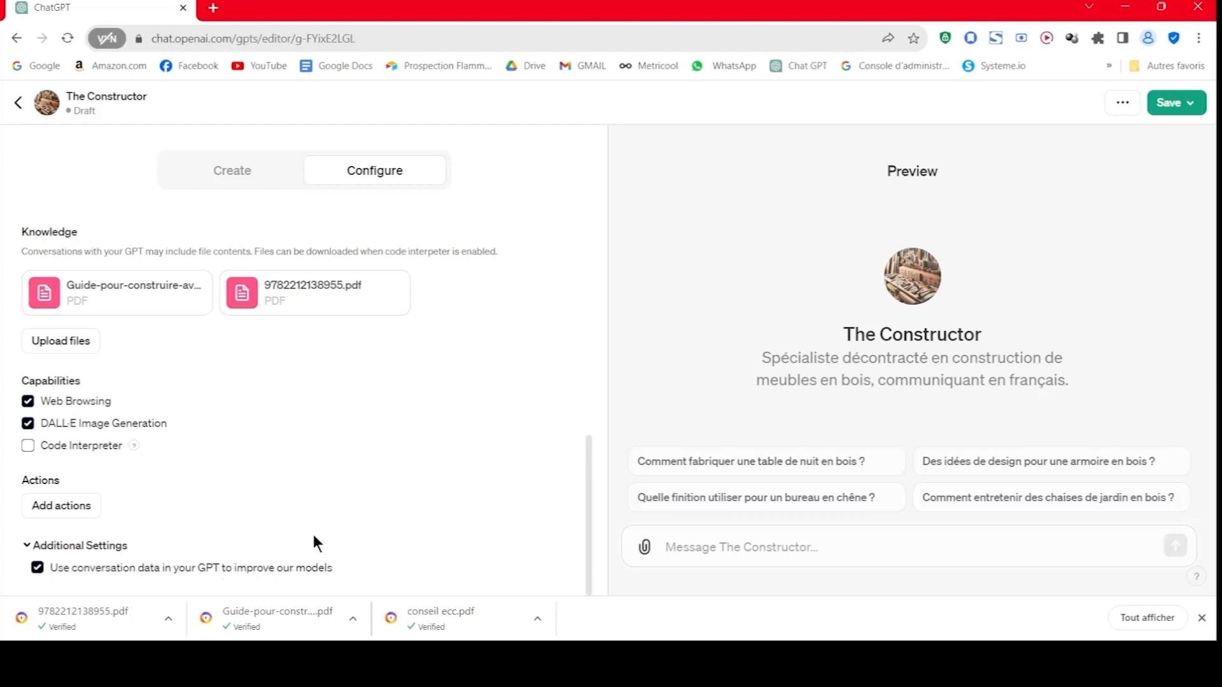
{"action": "left_click", "coordinate": [40, 545]}
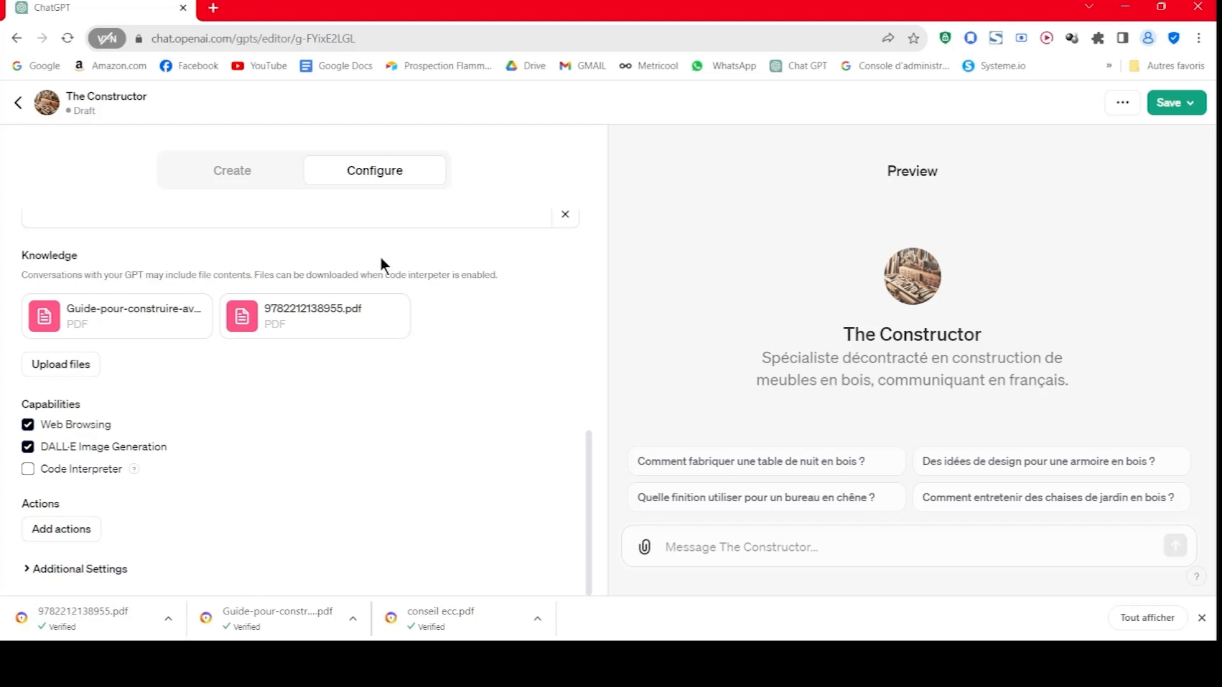
{"action": "scroll", "coordinate": [382, 254], "scroll_direction": "up", "scroll_amount": 2}
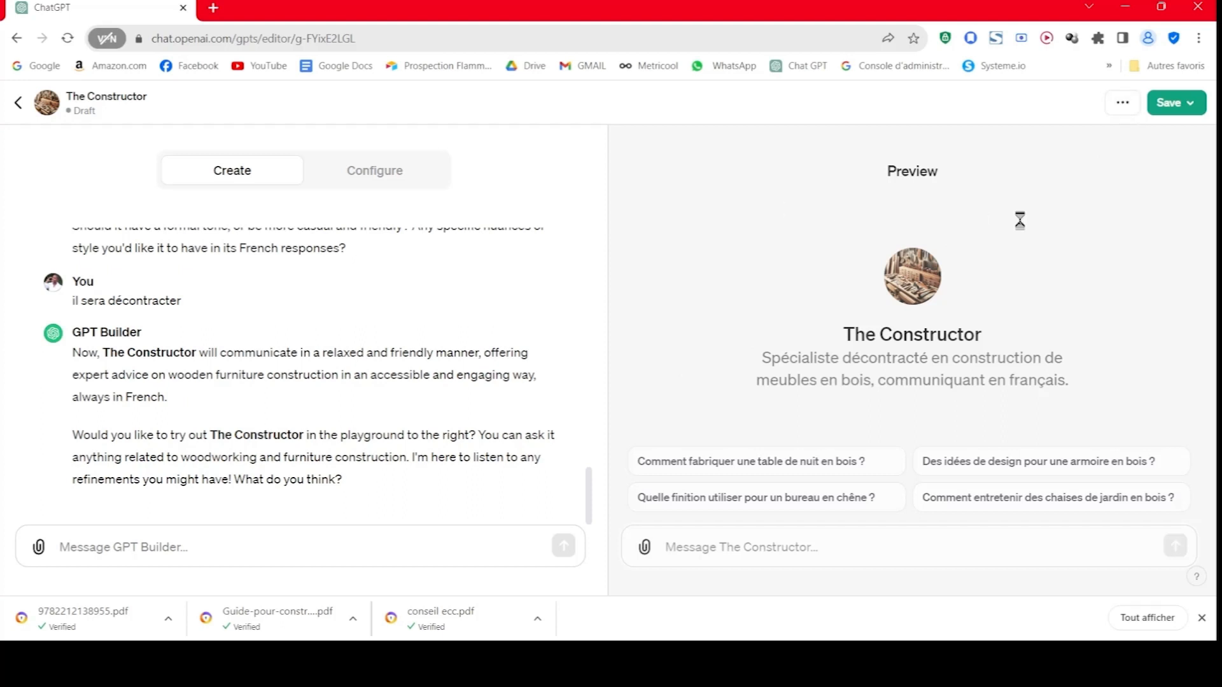
{"action": "left_click", "coordinate": [38, 552]}
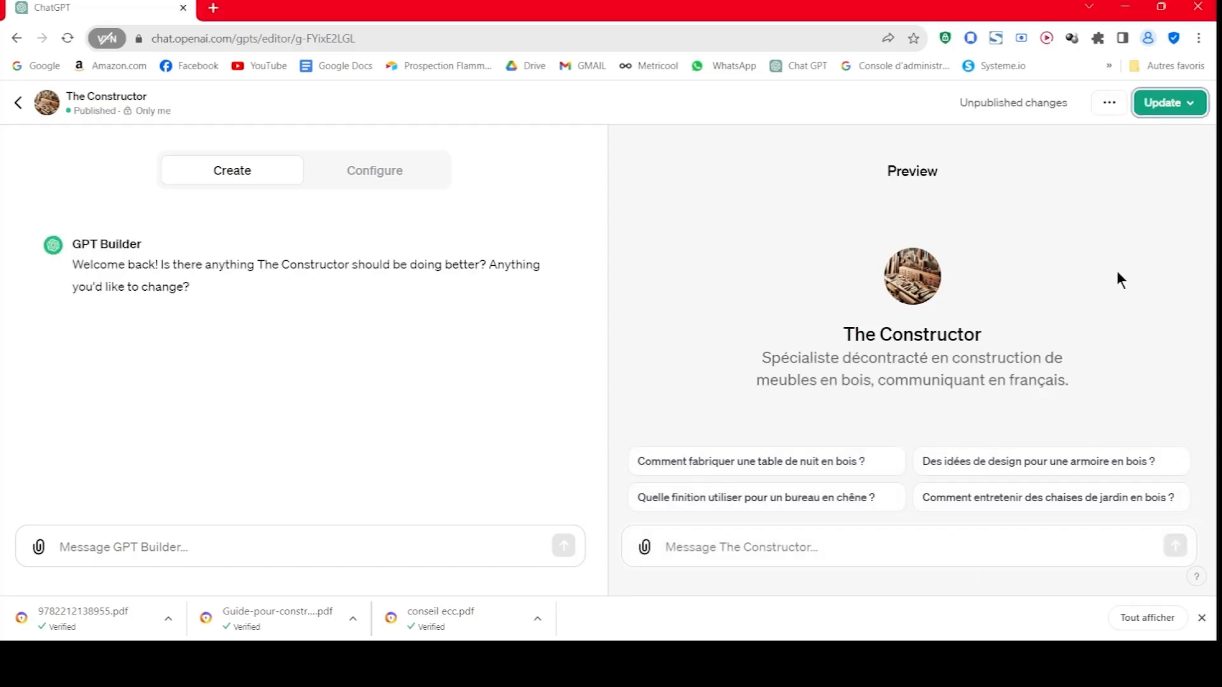
- Explore publishing to only people with a link, and inspect the builder profile's website domain options
{"action": "left_click", "coordinate": [1182, 101]}
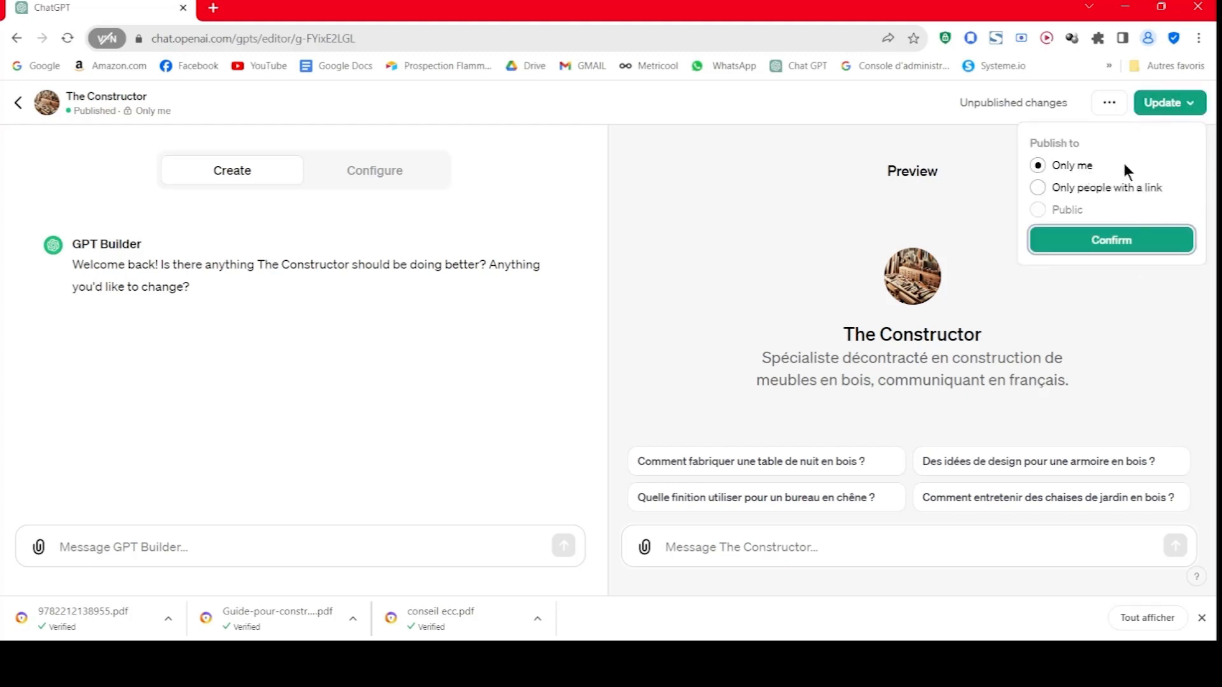
{"action": "left_click", "coordinate": [1104, 191]}
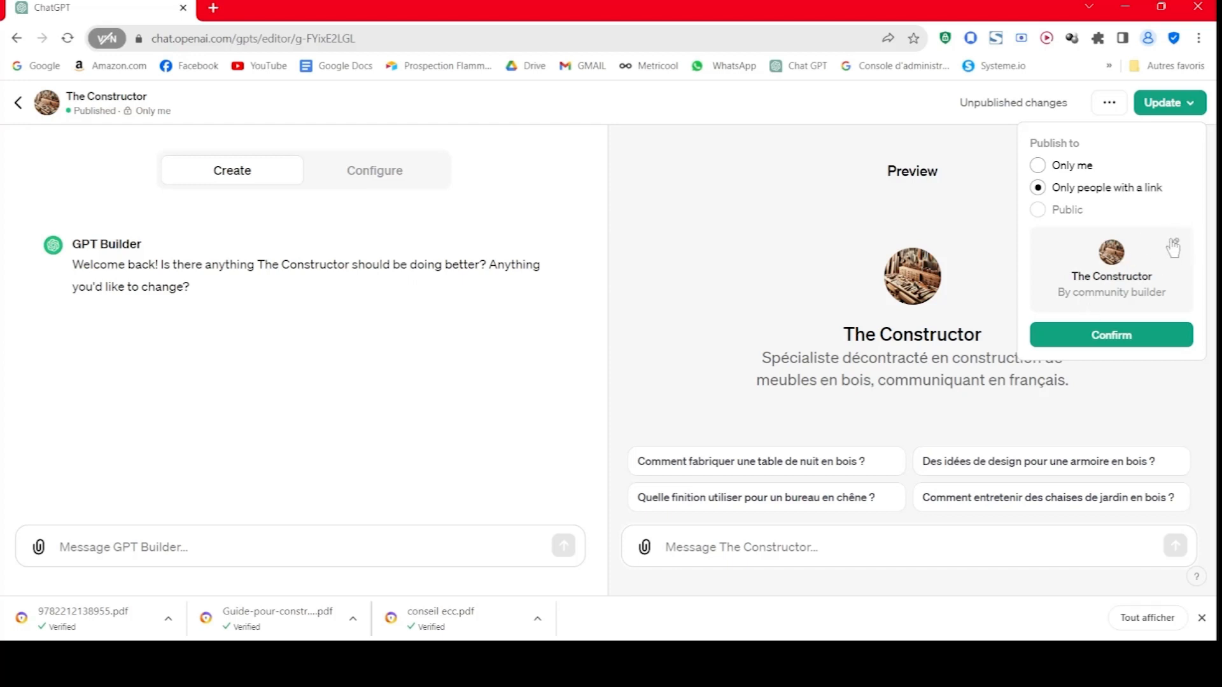
{"action": "left_click", "coordinate": [1175, 246]}
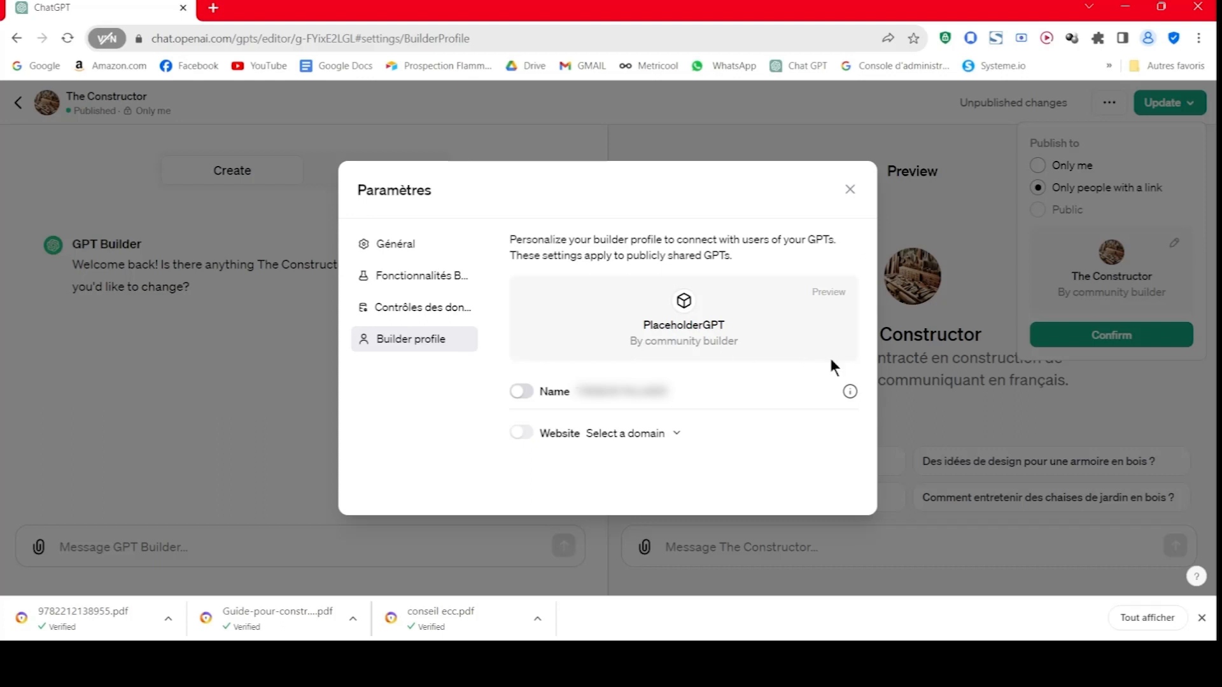
{"action": "left_click", "coordinate": [670, 436]}
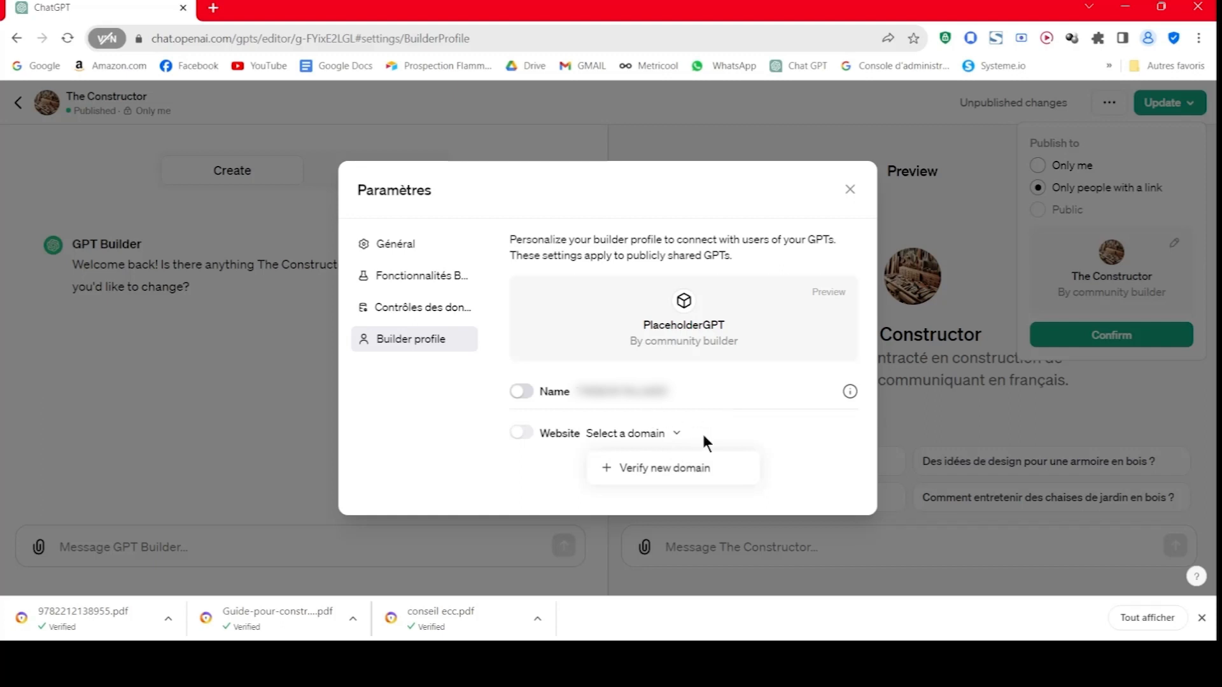
{"action": "left_click", "coordinate": [808, 427]}
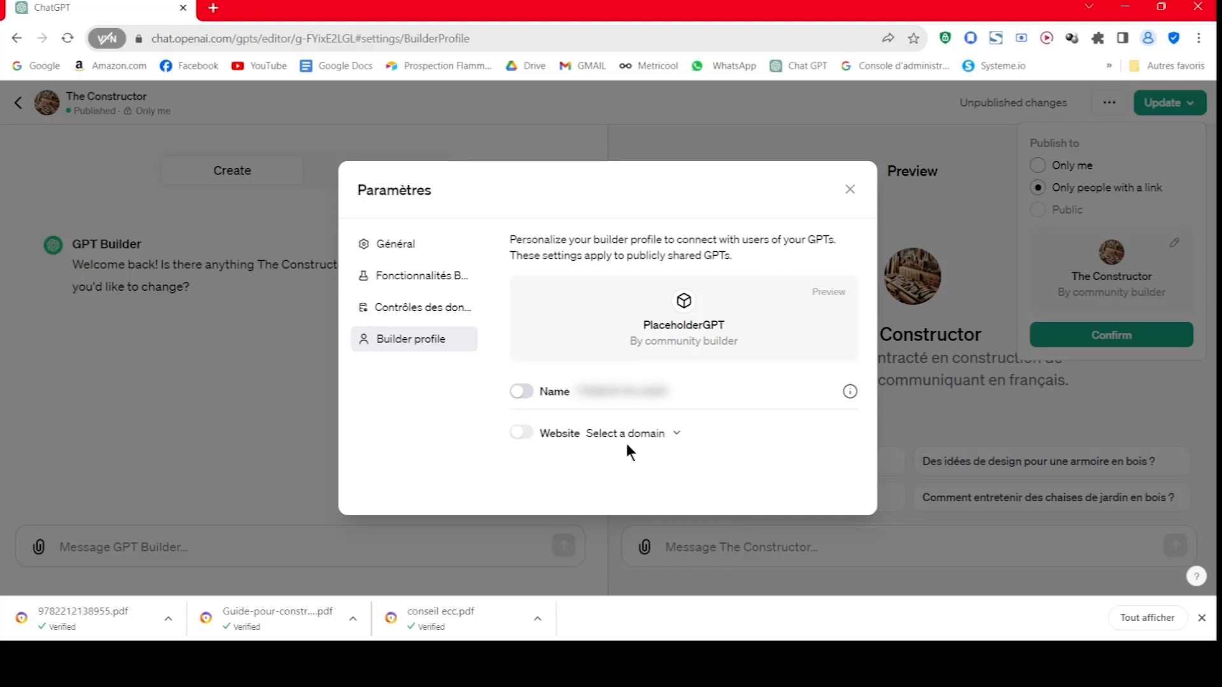
{"action": "left_click", "coordinate": [675, 436]}
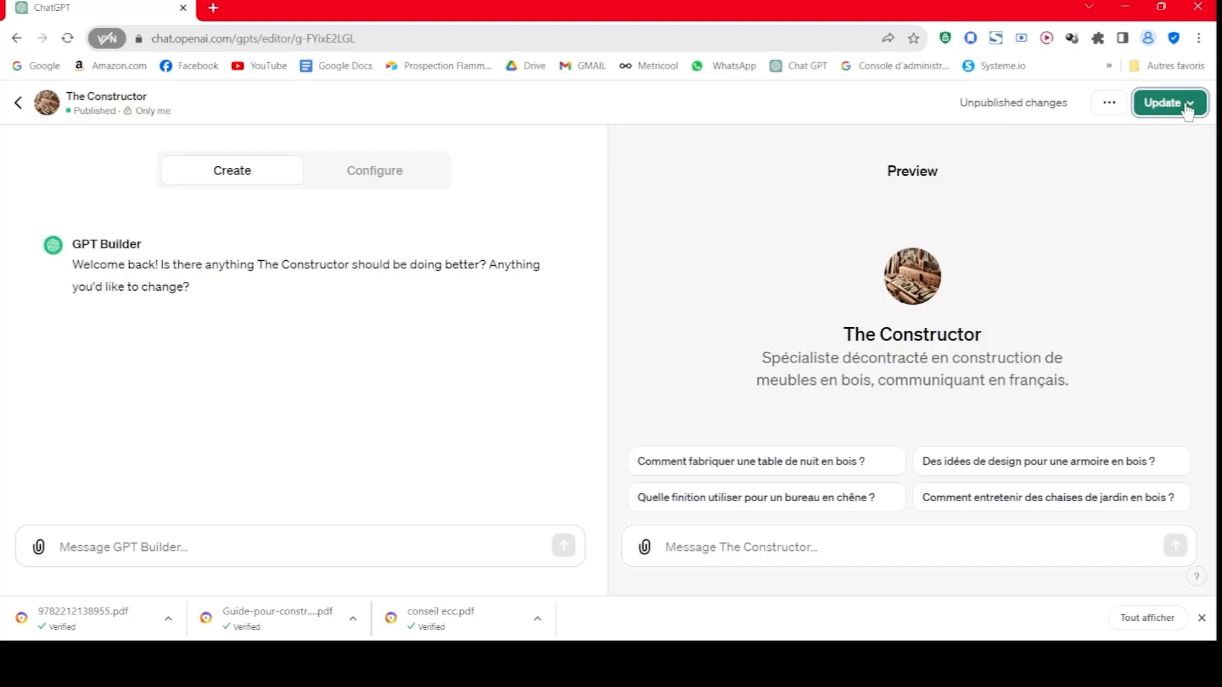
- Publish the GPT's pending changes to "Only me" and check its additional options
{"action": "left_click", "coordinate": [1188, 110]}
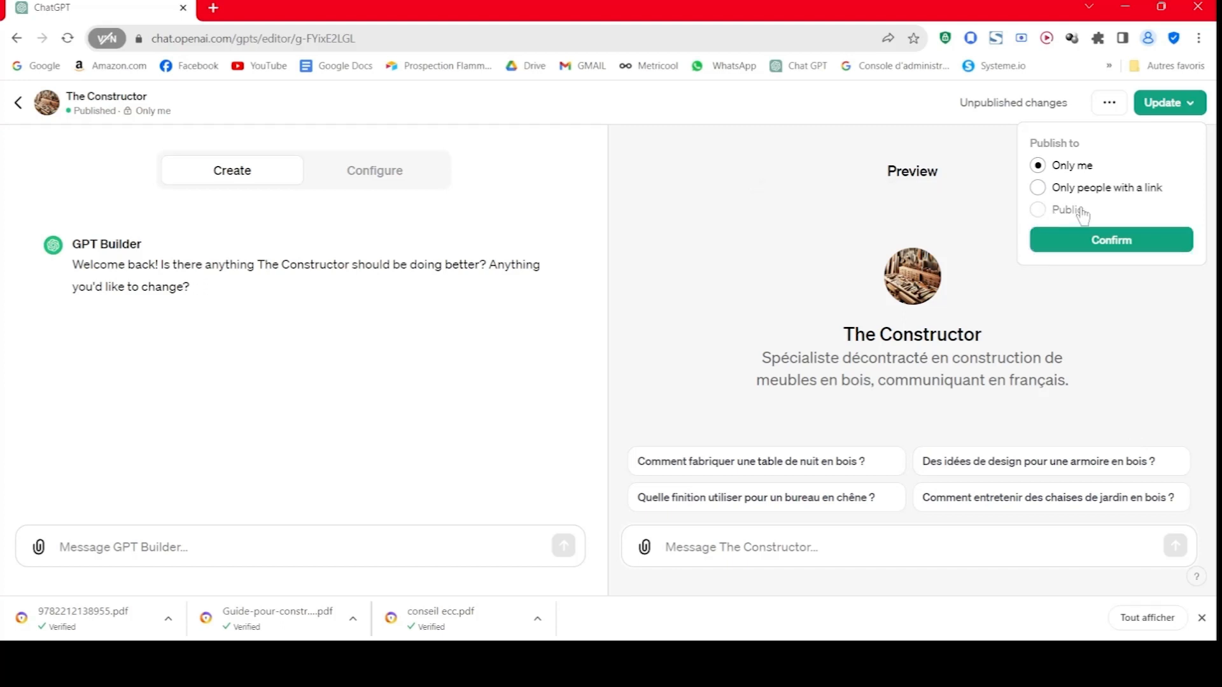
{"action": "left_click", "coordinate": [1112, 239]}
{"action": "left_click", "coordinate": [1110, 104]}
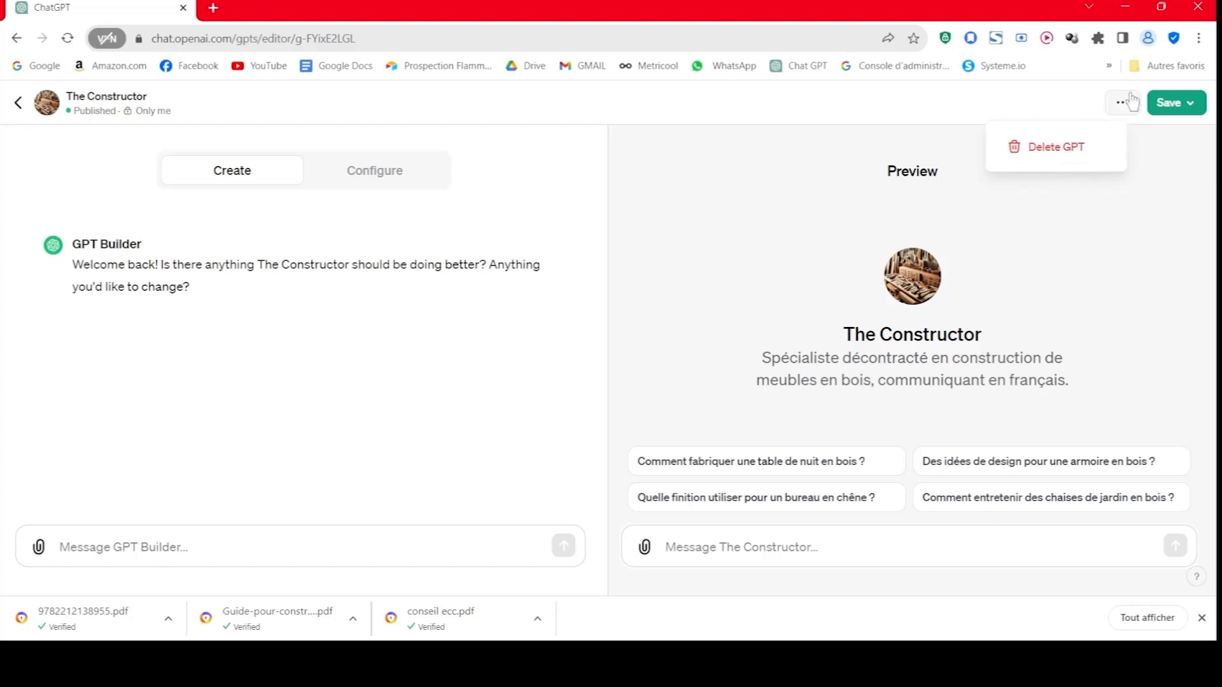
{"action": "key", "text": "Escape"}
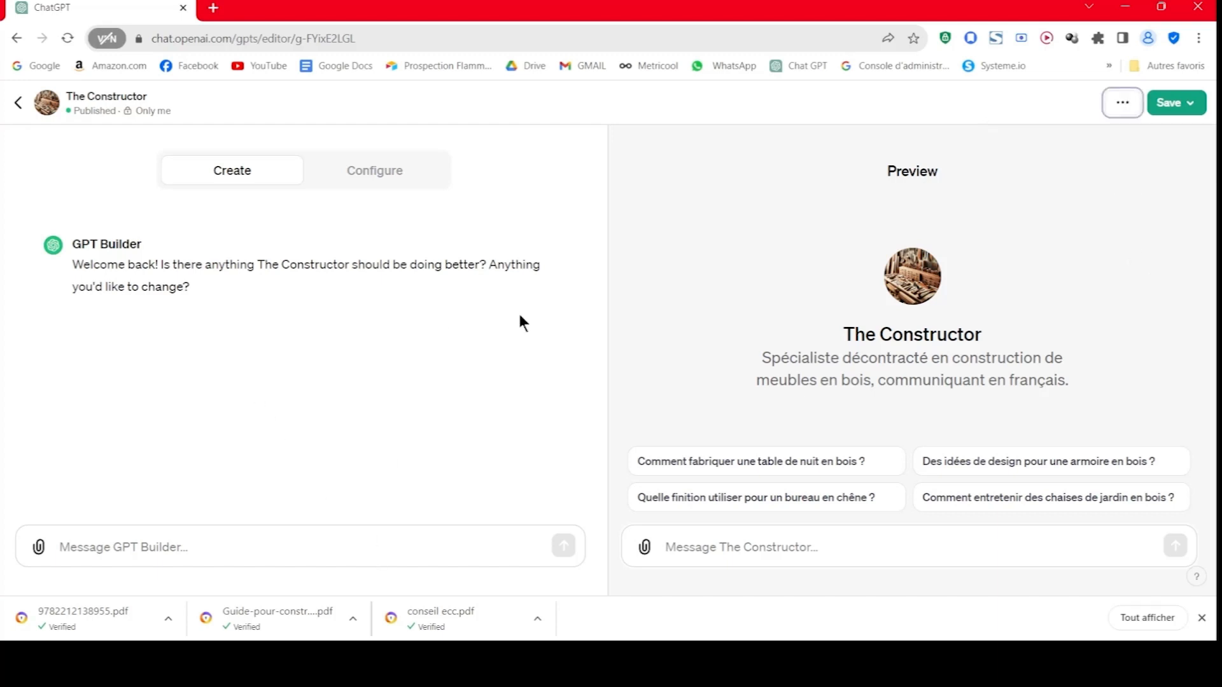
- Skim the opening pages of Guide-pour-construire-avec-le-bois-.pdf for a topic to test in the preview
{"action": "left_click", "coordinate": [871, 546]}
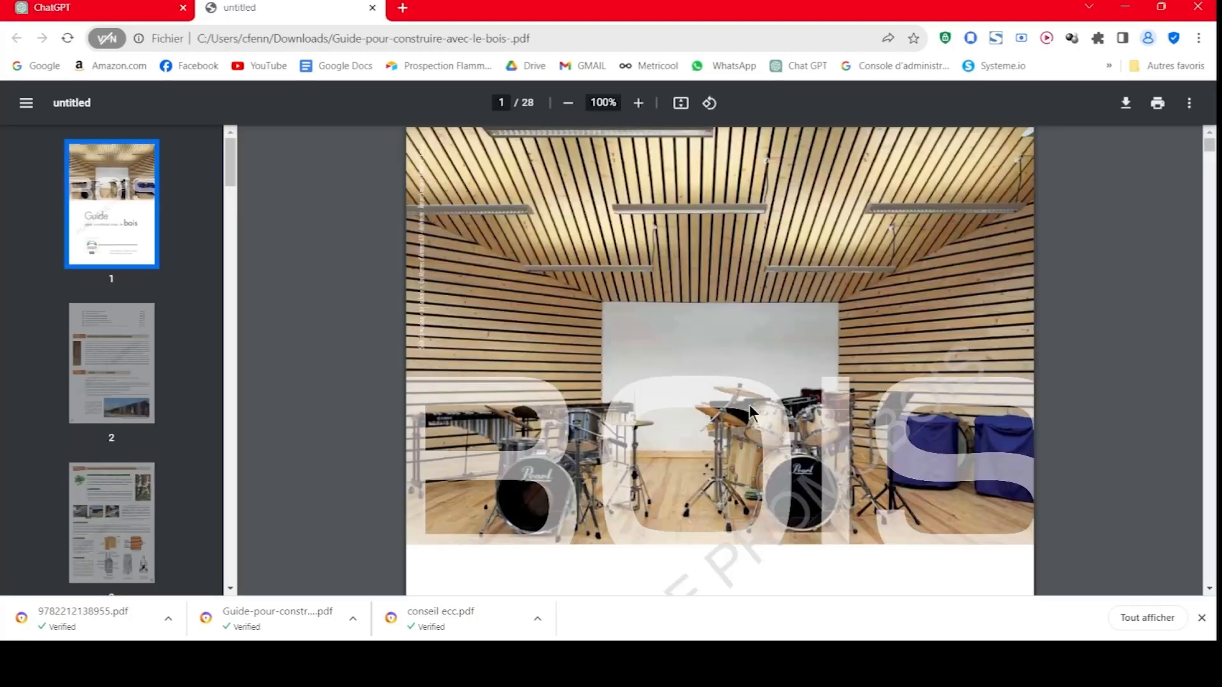
{"action": "scroll", "coordinate": [750, 406], "scroll_direction": "down", "scroll_amount": 15}
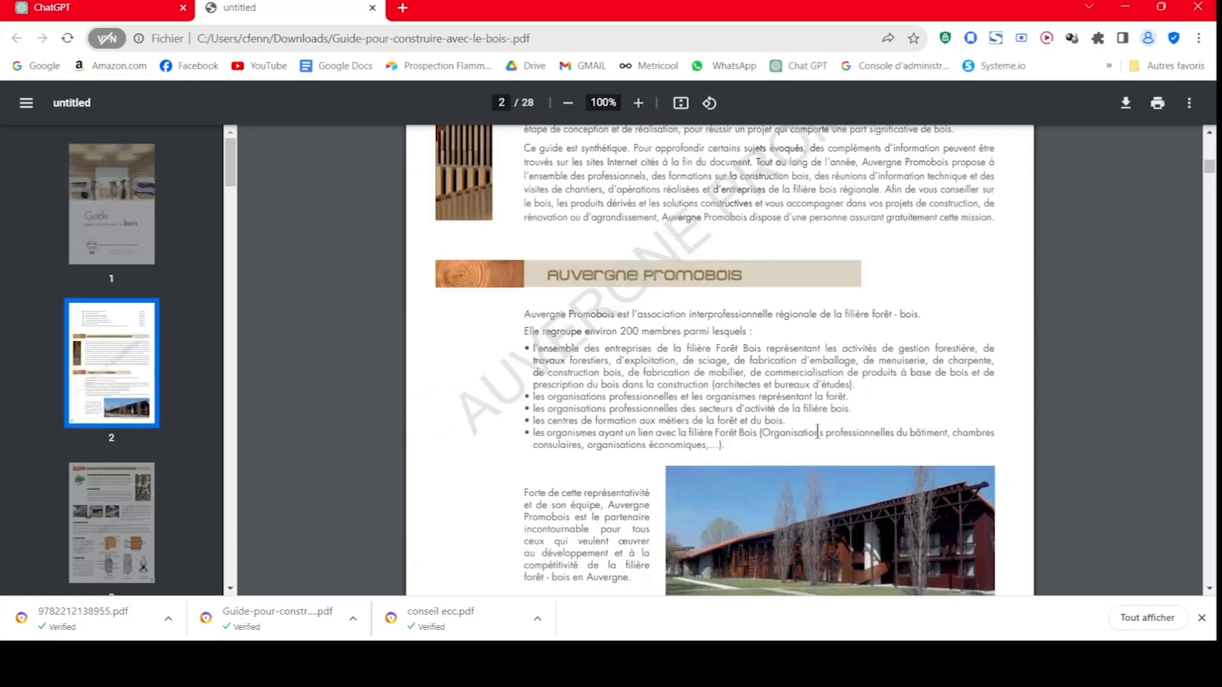
{"action": "scroll", "coordinate": [816, 433], "scroll_direction": "down", "scroll_amount": 15}
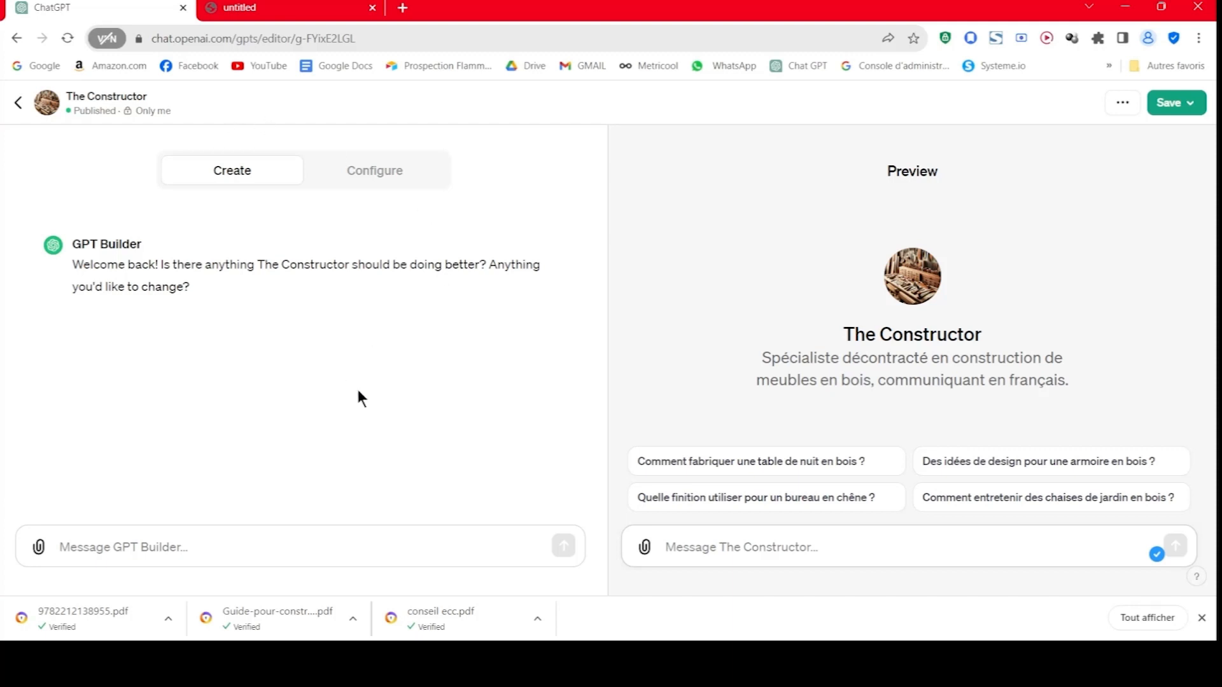
- Ask the GPT preview "le bois est il dégradable"
{"action": "type", "text": "le bois est t"}
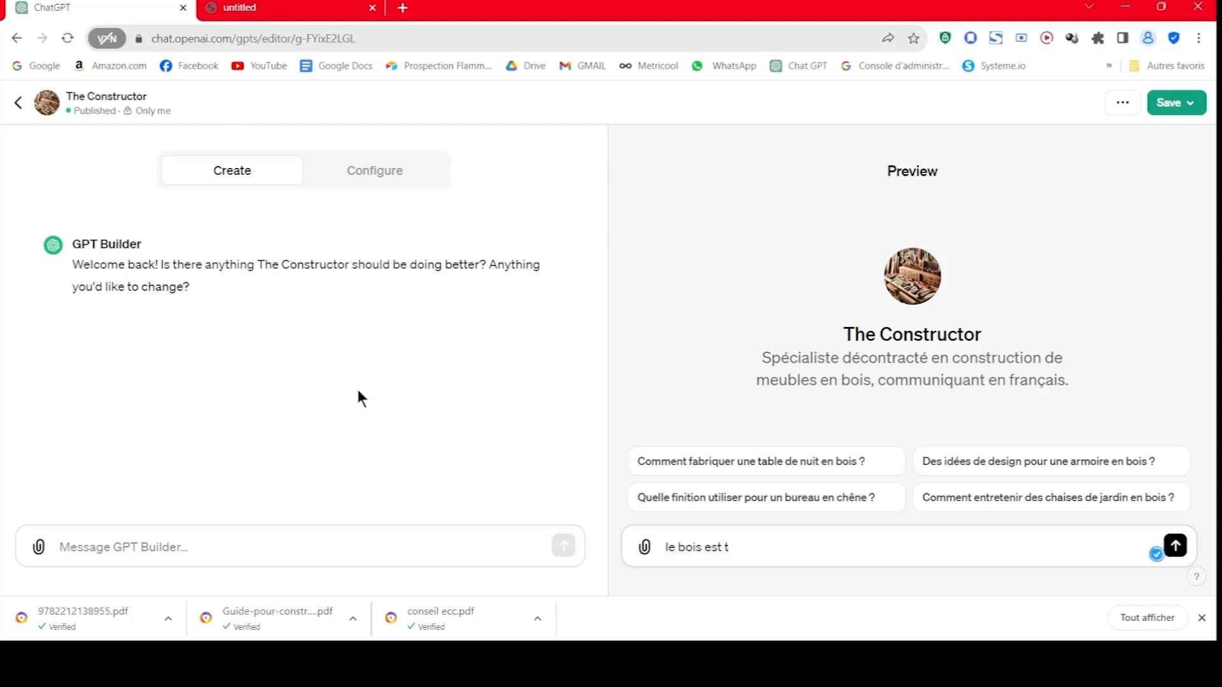
{"action": "key", "text": "BackSpace"}
{"action": "type", "text": "il dégradable"}
{"action": "key", "text": "Return"}
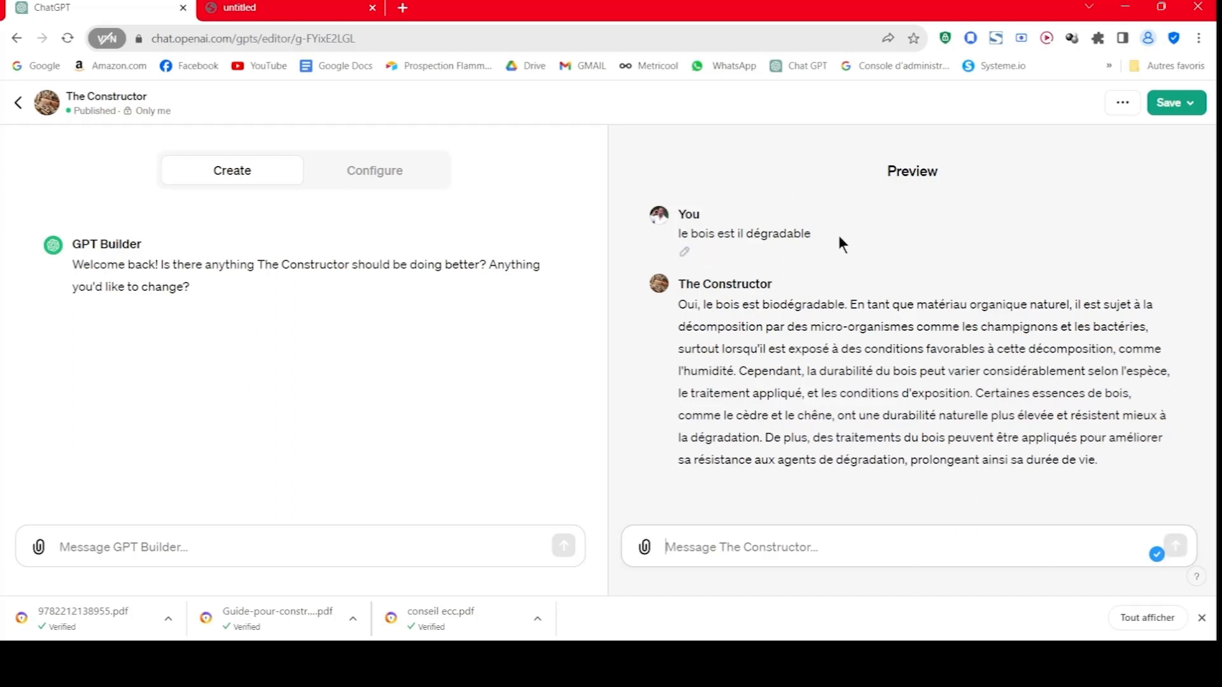
- Follow up in the GPT preview with the instruction "utilise la knowledge base"
{"action": "left_click_drag", "start_coordinate": [839, 237], "coordinate": [671, 232]}
{"action": "left_click", "coordinate": [715, 546]}
{"action": "type", "text": "utilise la l"}
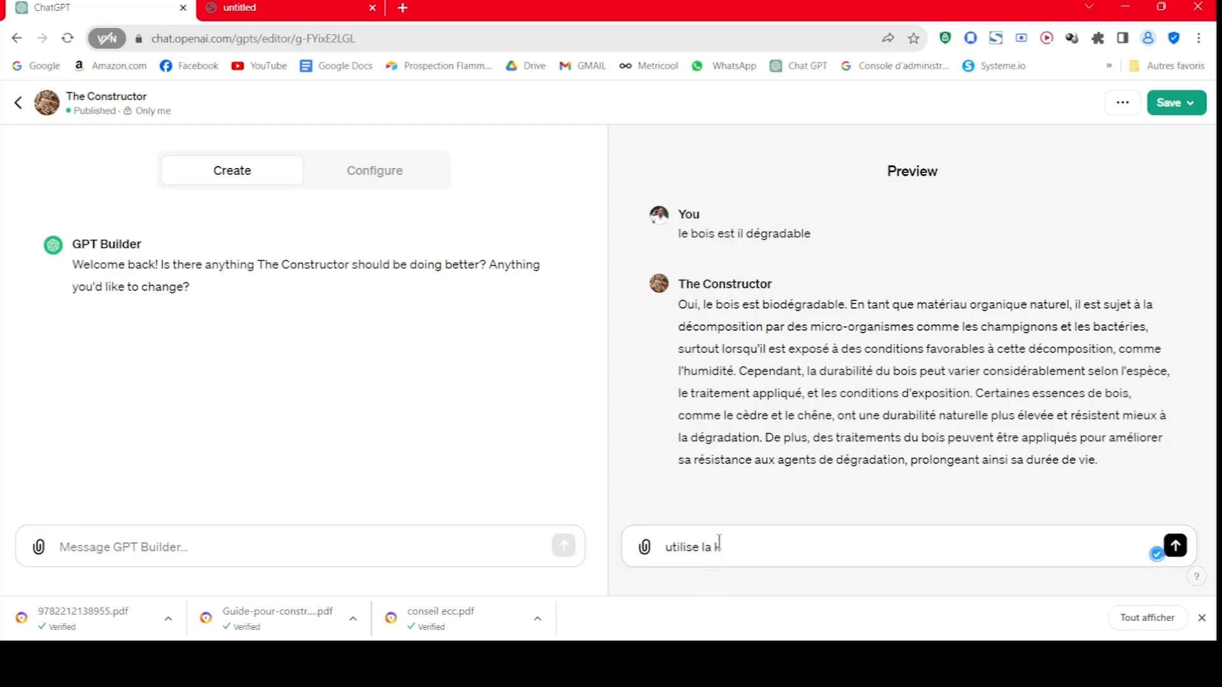
{"action": "type", "text": "nowledge base"}
{"action": "key", "text": "Return"}
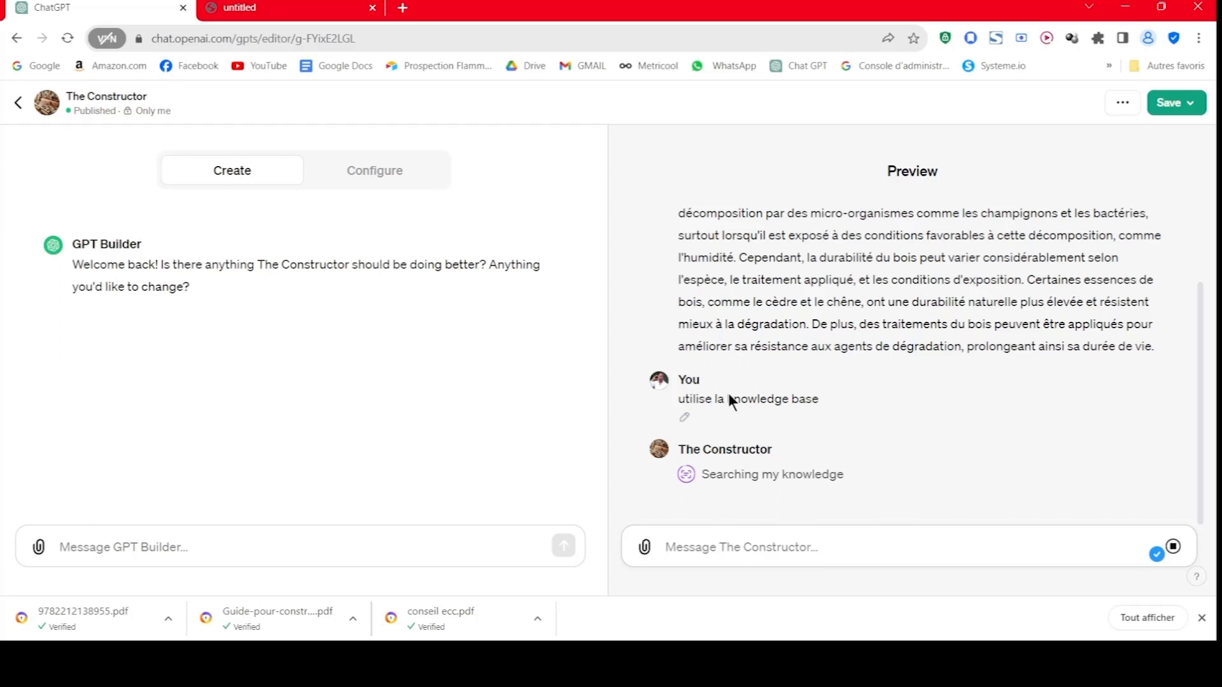
- Read the preview's new reply and compare it with its first answer on wood's biodegradability
{"action": "scroll", "coordinate": [819, 487], "scroll_direction": "up", "scroll_amount": 2}
{"action": "scroll", "coordinate": [705, 381], "scroll_direction": "down", "scroll_amount": 2}
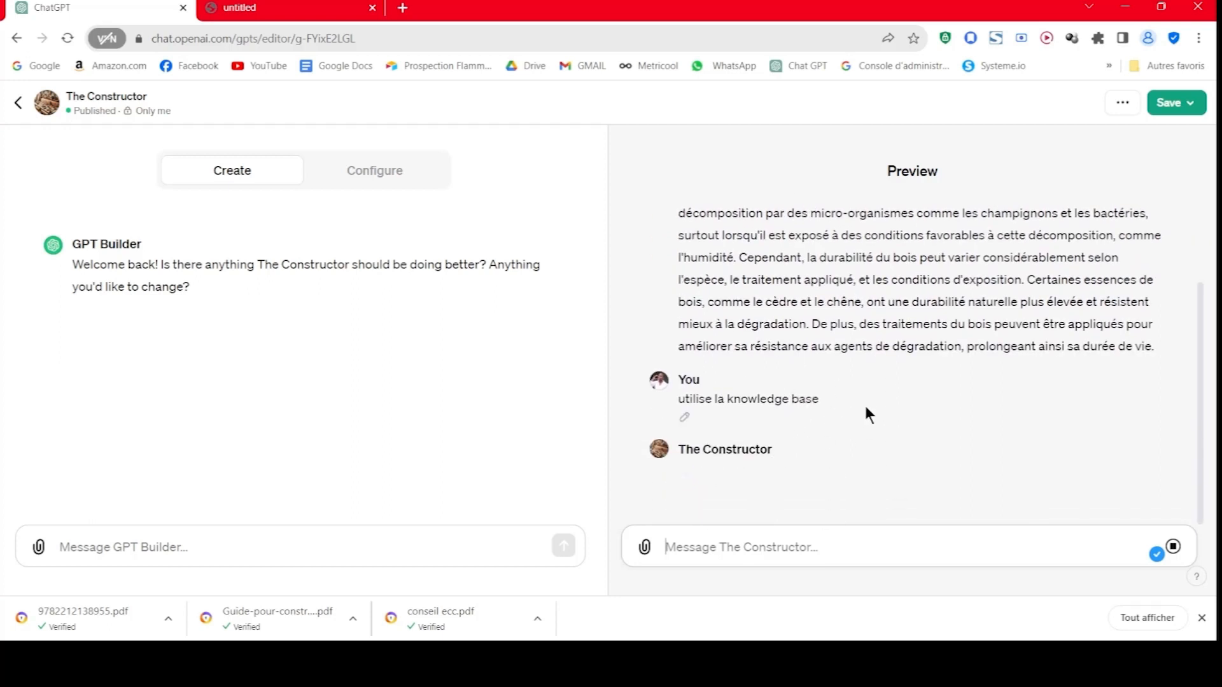
{"action": "scroll", "coordinate": [864, 403], "scroll_direction": "up", "scroll_amount": 2}
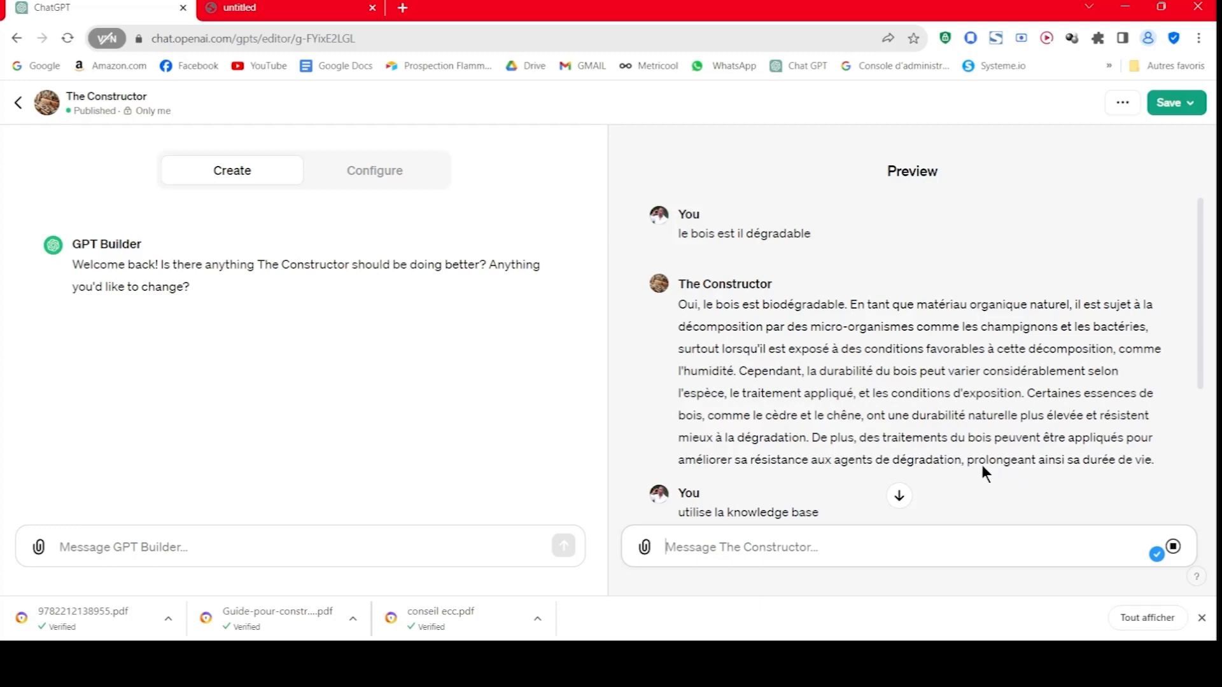
{"action": "scroll", "coordinate": [1012, 474], "scroll_direction": "down", "scroll_amount": 4}
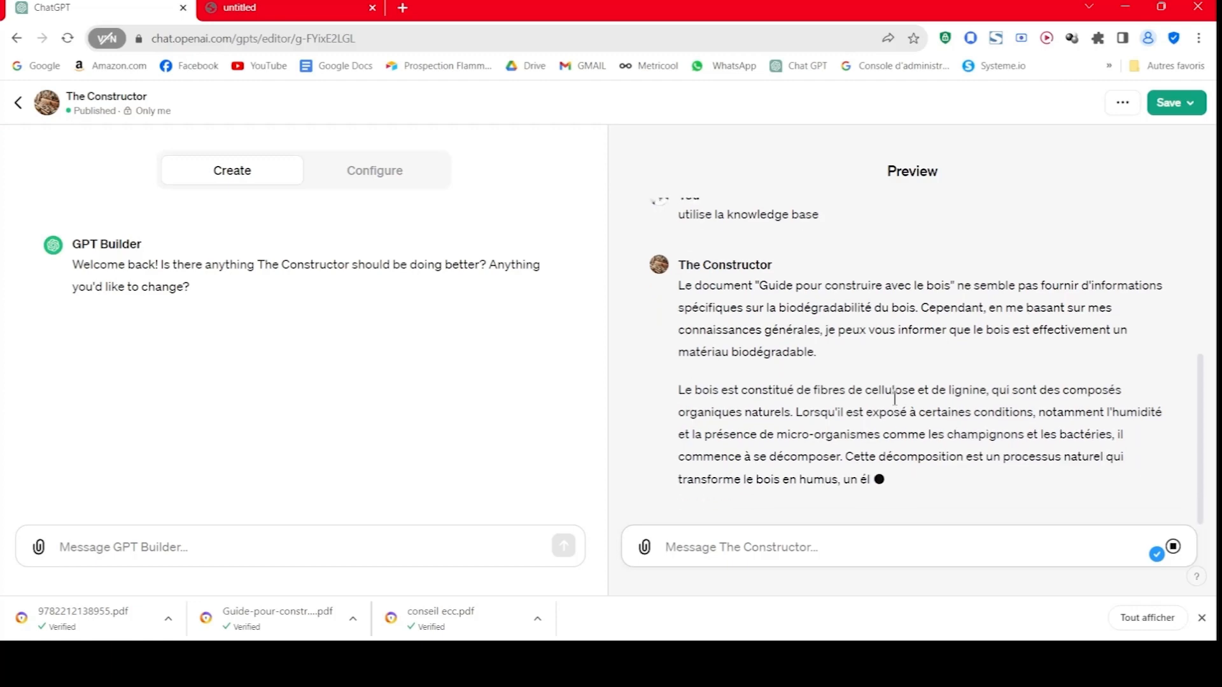
{"action": "scroll", "coordinate": [1145, 411], "scroll_direction": "up", "scroll_amount": 3}
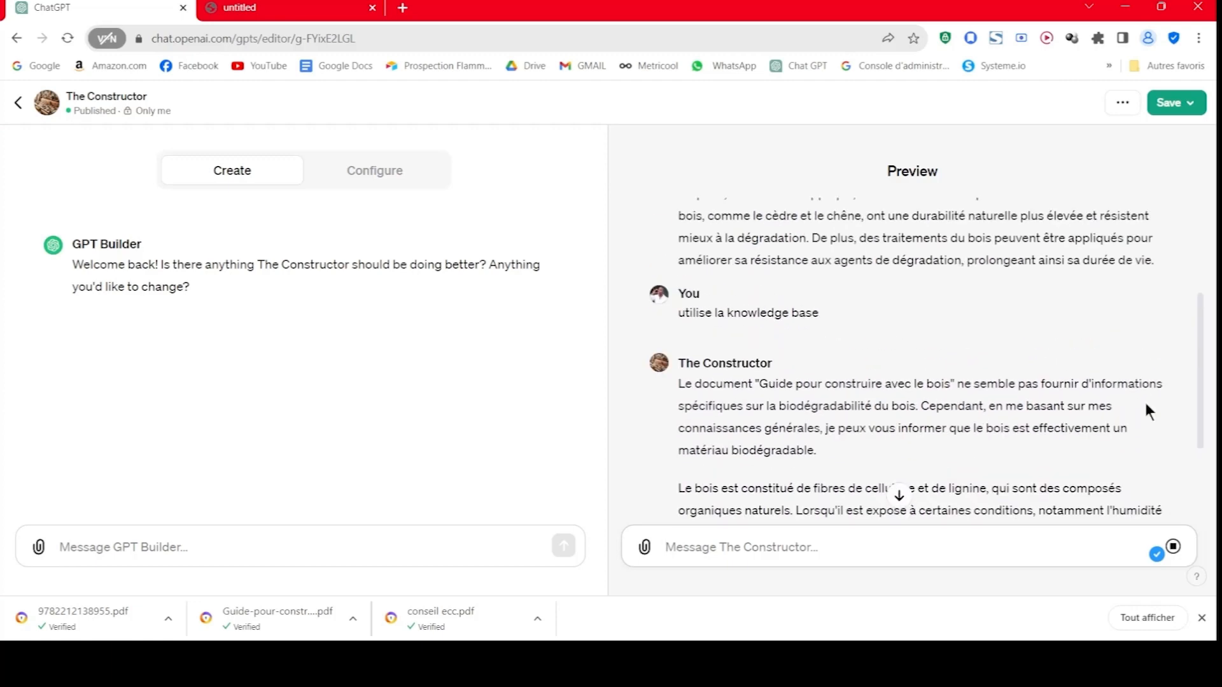
{"action": "scroll", "coordinate": [1146, 406], "scroll_direction": "down", "scroll_amount": 3}
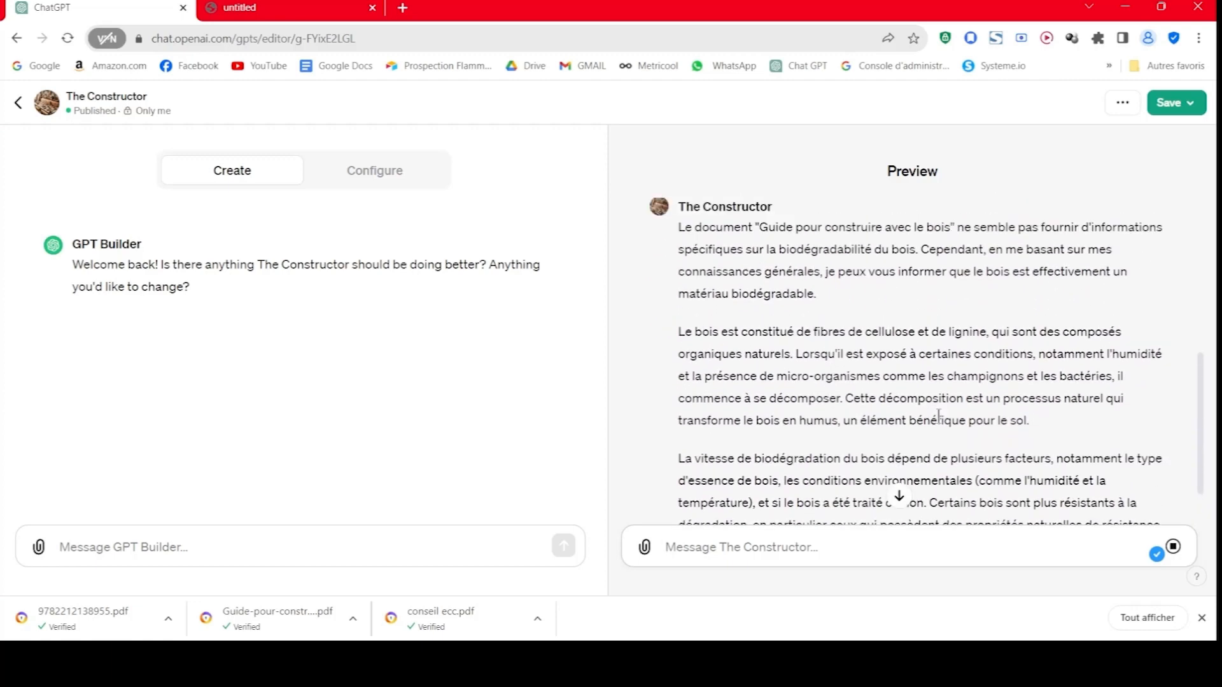
{"action": "scroll", "coordinate": [950, 386], "scroll_direction": "up", "scroll_amount": 1}
{"action": "scroll", "coordinate": [739, 344], "scroll_direction": "down", "scroll_amount": 1}
{"action": "scroll", "coordinate": [733, 328], "scroll_direction": "down", "scroll_amount": 2}
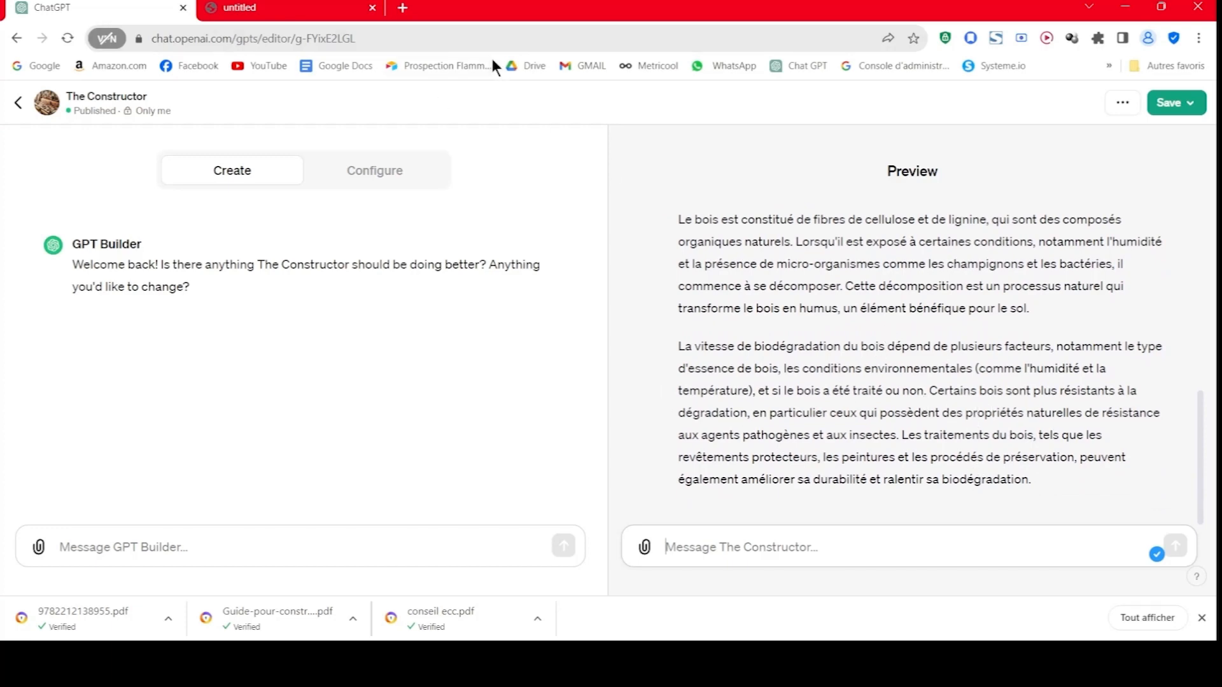
- Look through pages 3 to 5 of the wood construction guide PDF on wood's properties and use classes, and return to ChatGPT
{"action": "left_click", "coordinate": [299, 9]}
{"action": "scroll", "coordinate": [733, 485], "scroll_direction": "up", "scroll_amount": 5}
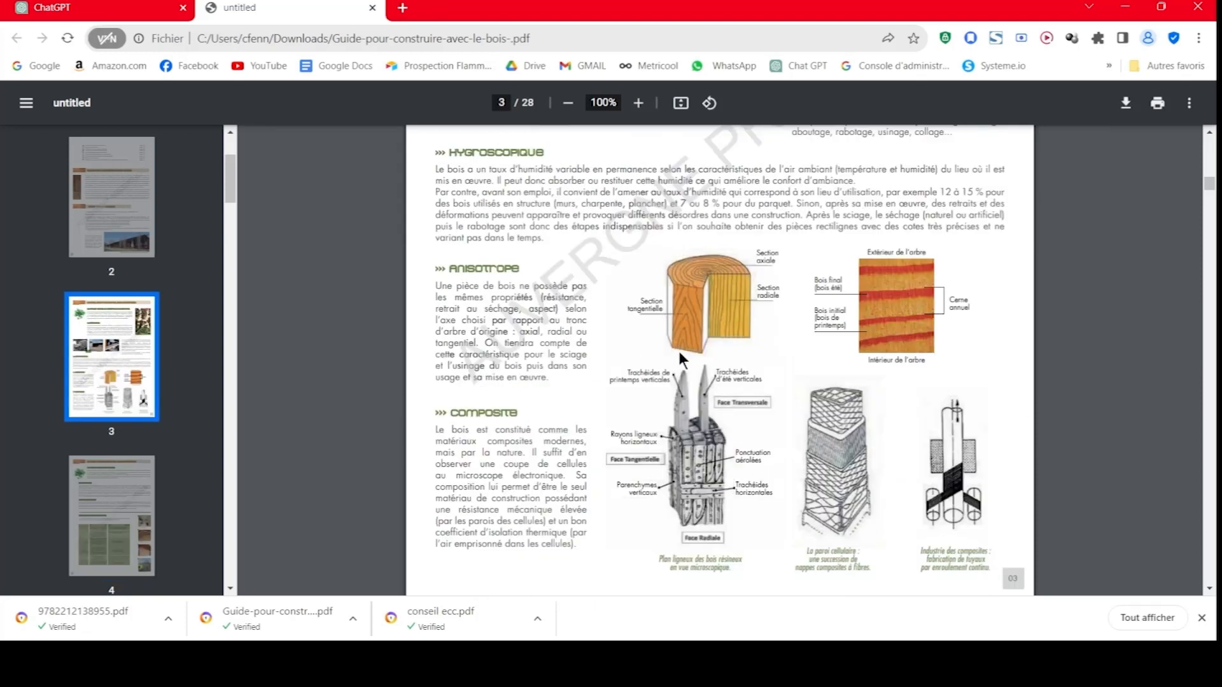
{"action": "scroll", "coordinate": [769, 396], "scroll_direction": "up", "scroll_amount": 6}
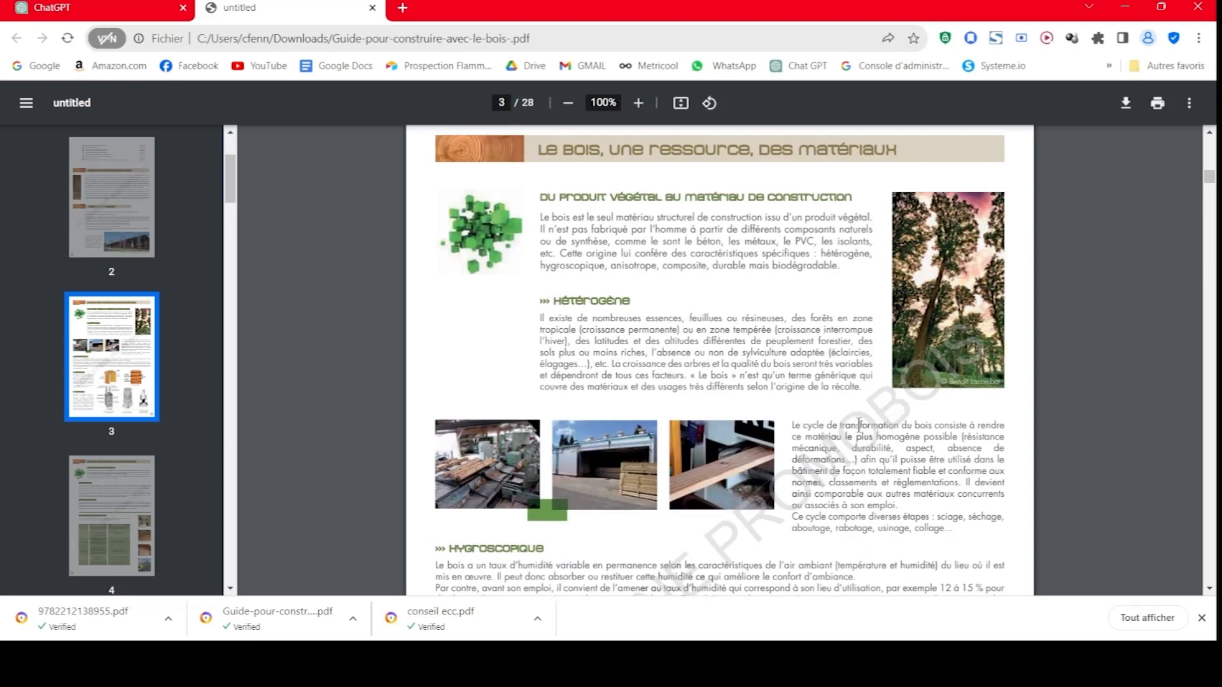
{"action": "scroll", "coordinate": [1006, 506], "scroll_direction": "up", "scroll_amount": 4}
{"action": "scroll", "coordinate": [957, 418], "scroll_direction": "down", "scroll_amount": 17}
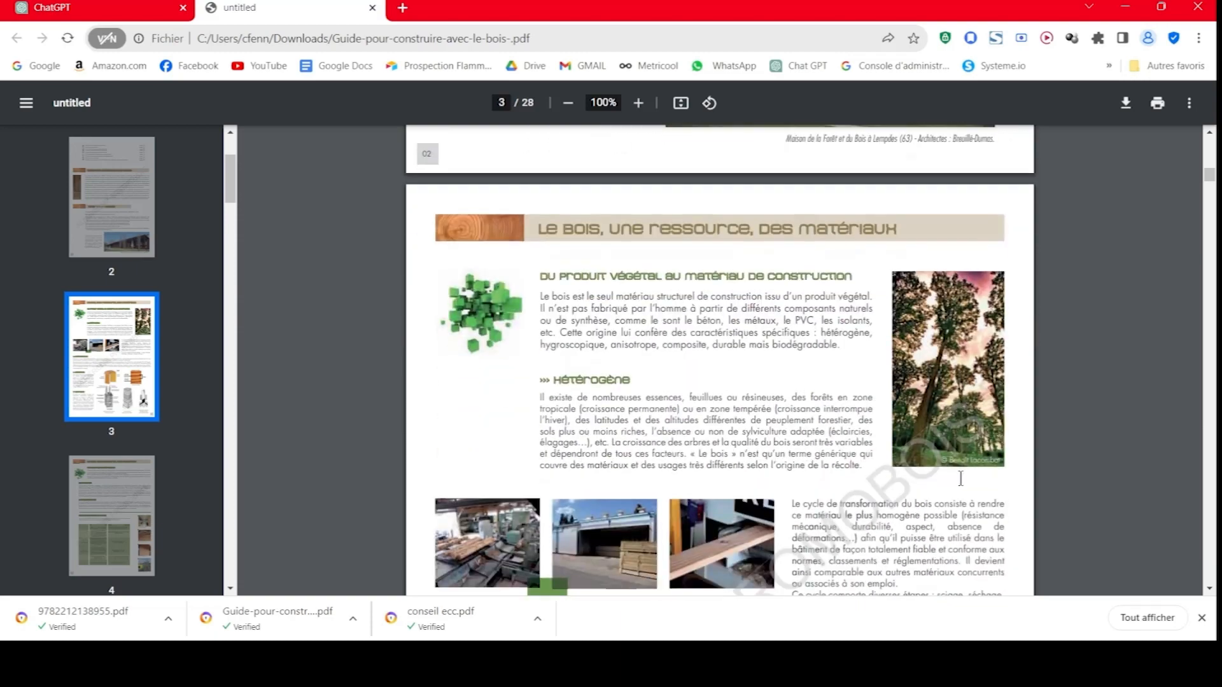
{"action": "scroll", "coordinate": [914, 337], "scroll_direction": "up", "scroll_amount": 6}
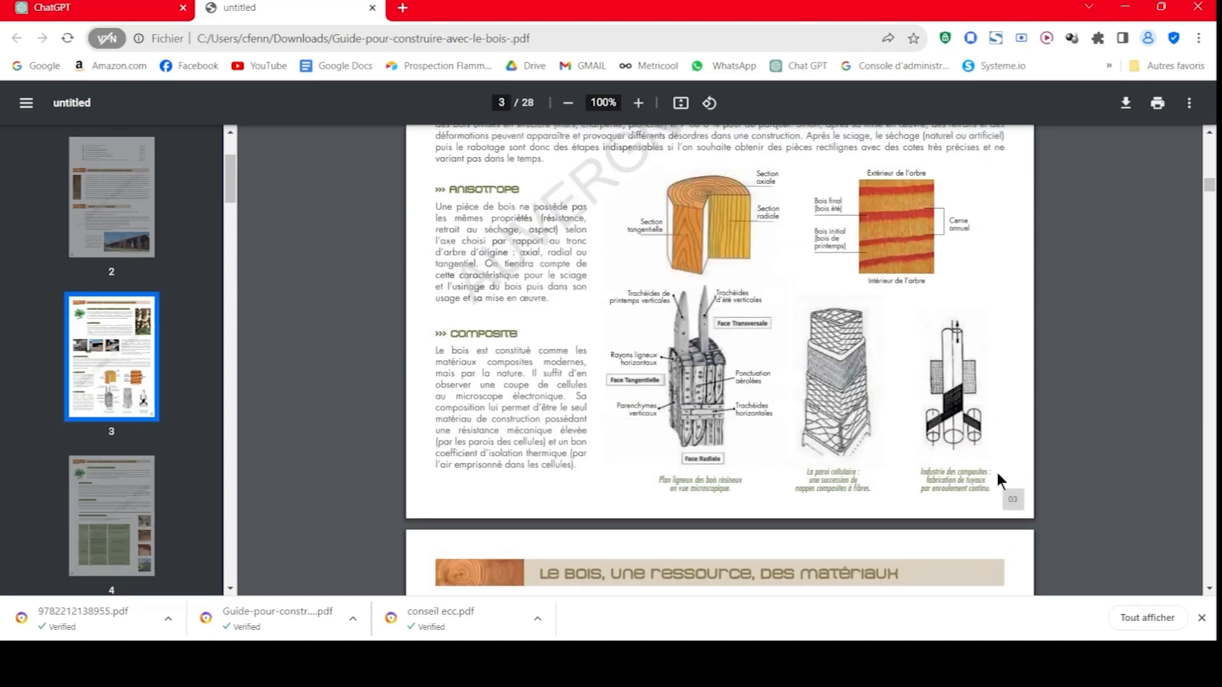
{"action": "scroll", "coordinate": [995, 478], "scroll_direction": "down", "scroll_amount": 11}
{"action": "scroll", "coordinate": [926, 408], "scroll_direction": "down", "scroll_amount": 3}
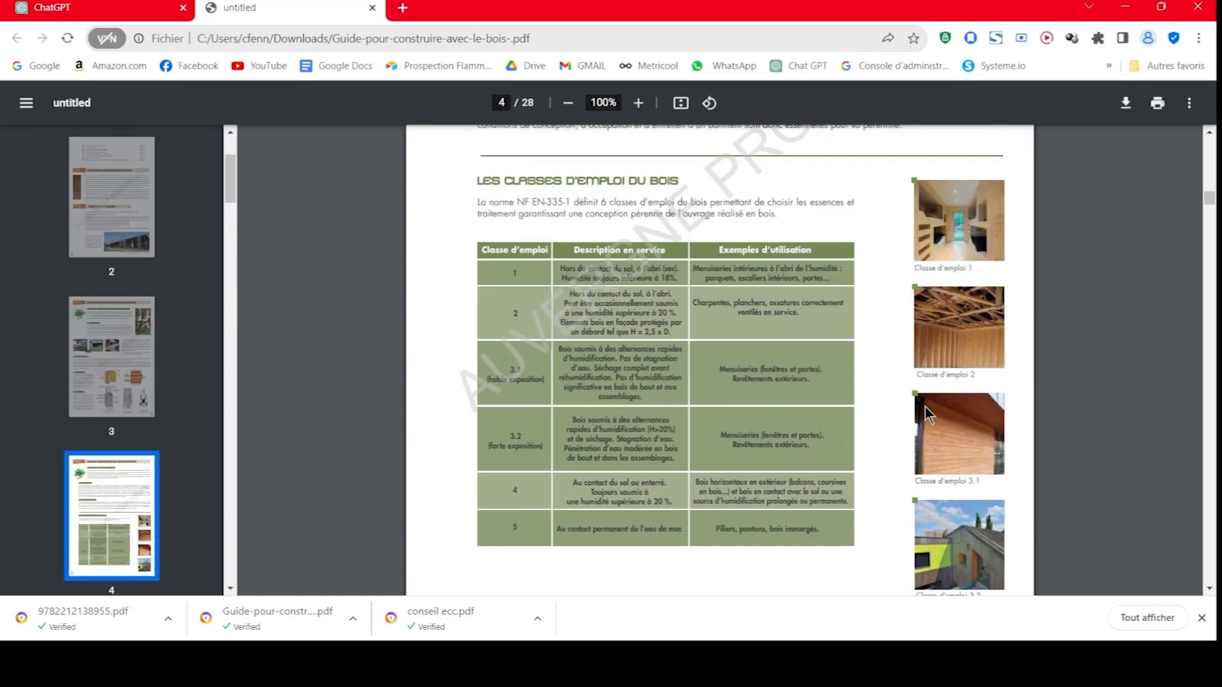
{"action": "scroll", "coordinate": [1029, 412], "scroll_direction": "down", "scroll_amount": 9}
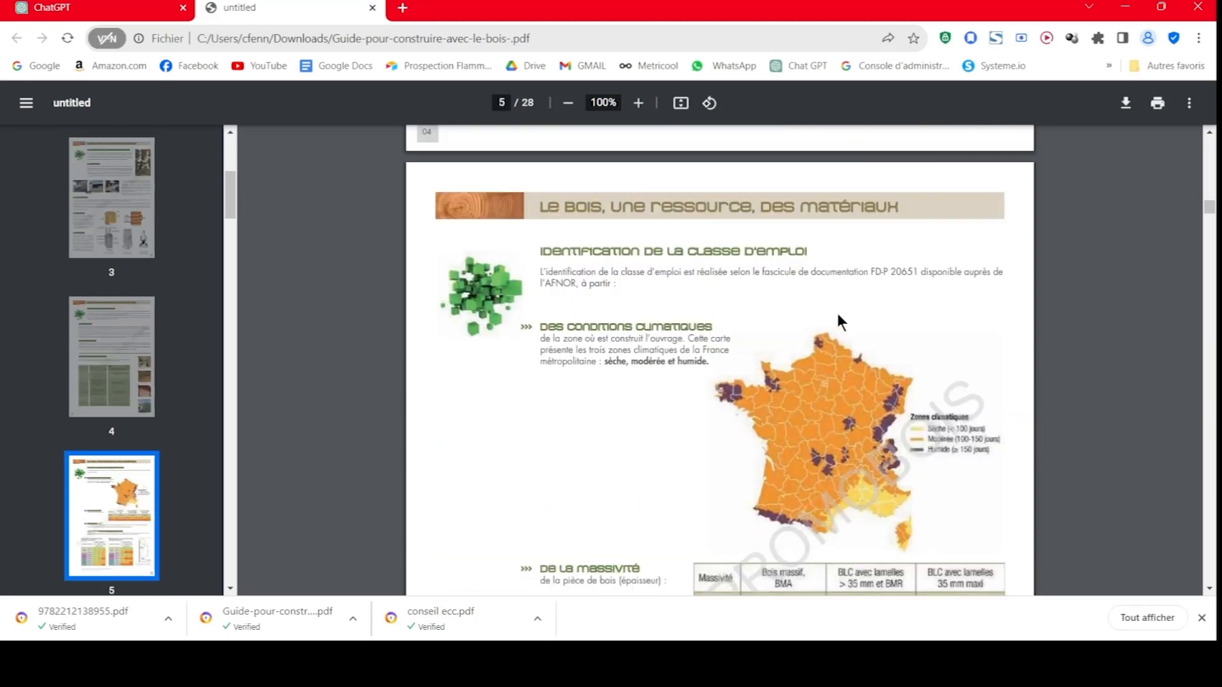
{"action": "key", "text": "ctrl+shift+Tab"}
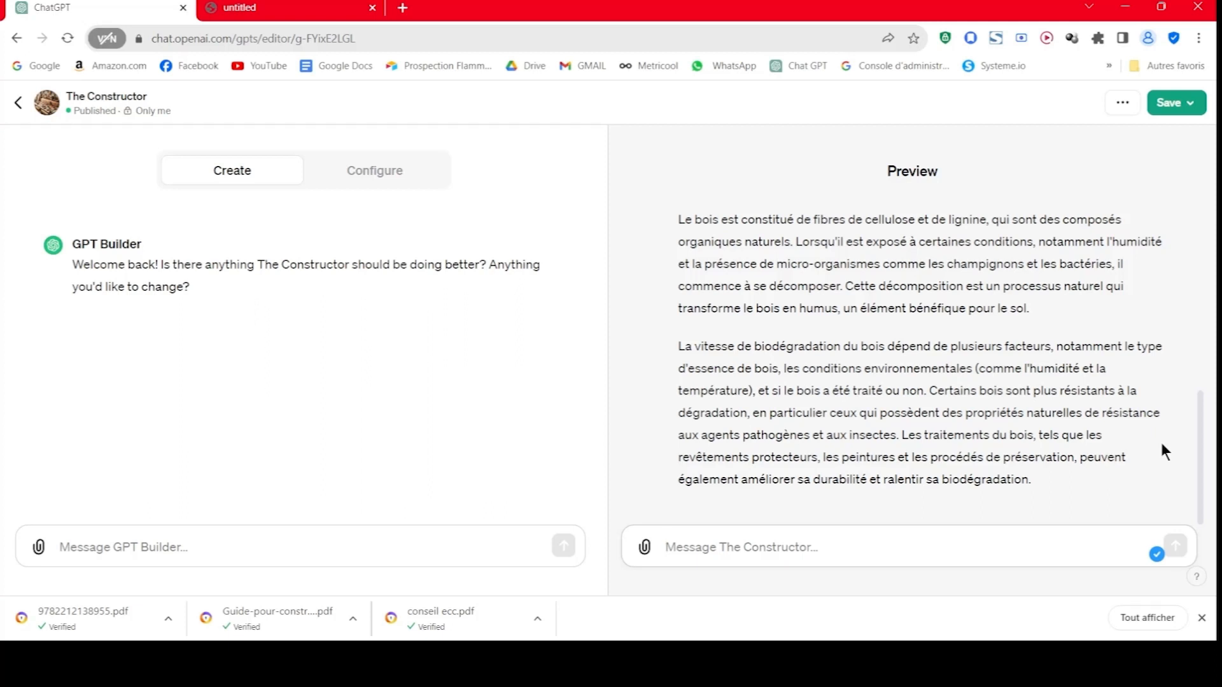
- Leave the GPT editor for the My GPTs list and reopen The Constructor for editing
{"action": "left_click", "coordinate": [1118, 105]}
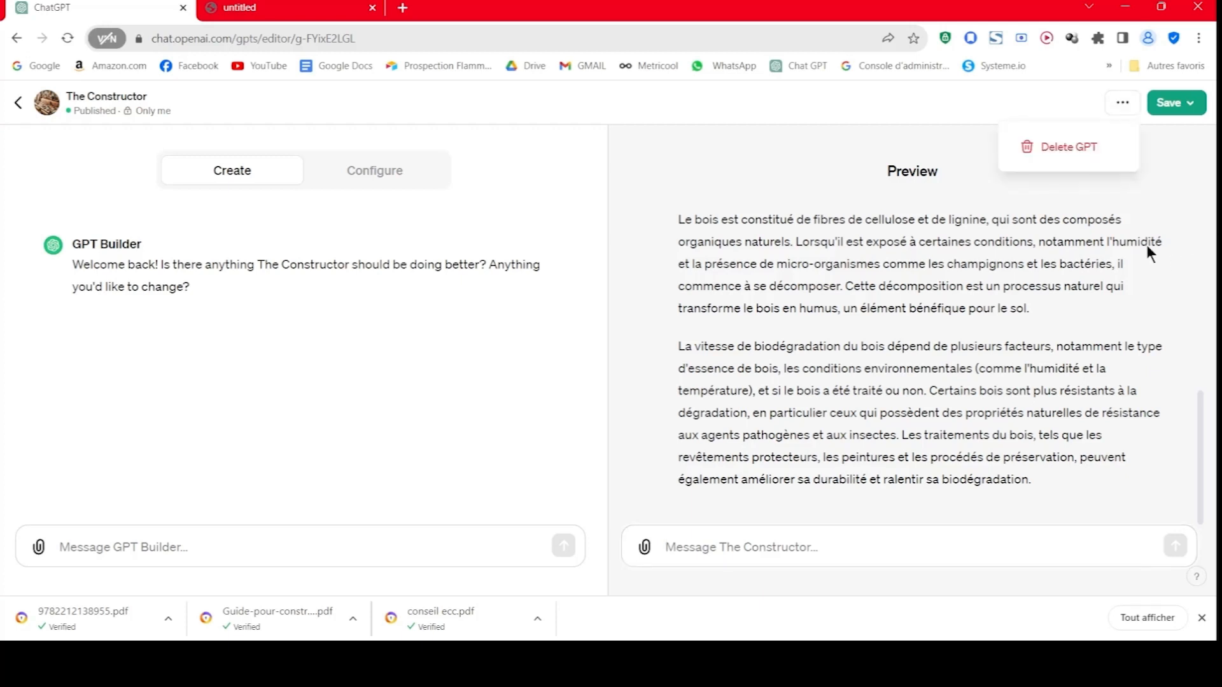
{"action": "key", "text": "Escape"}
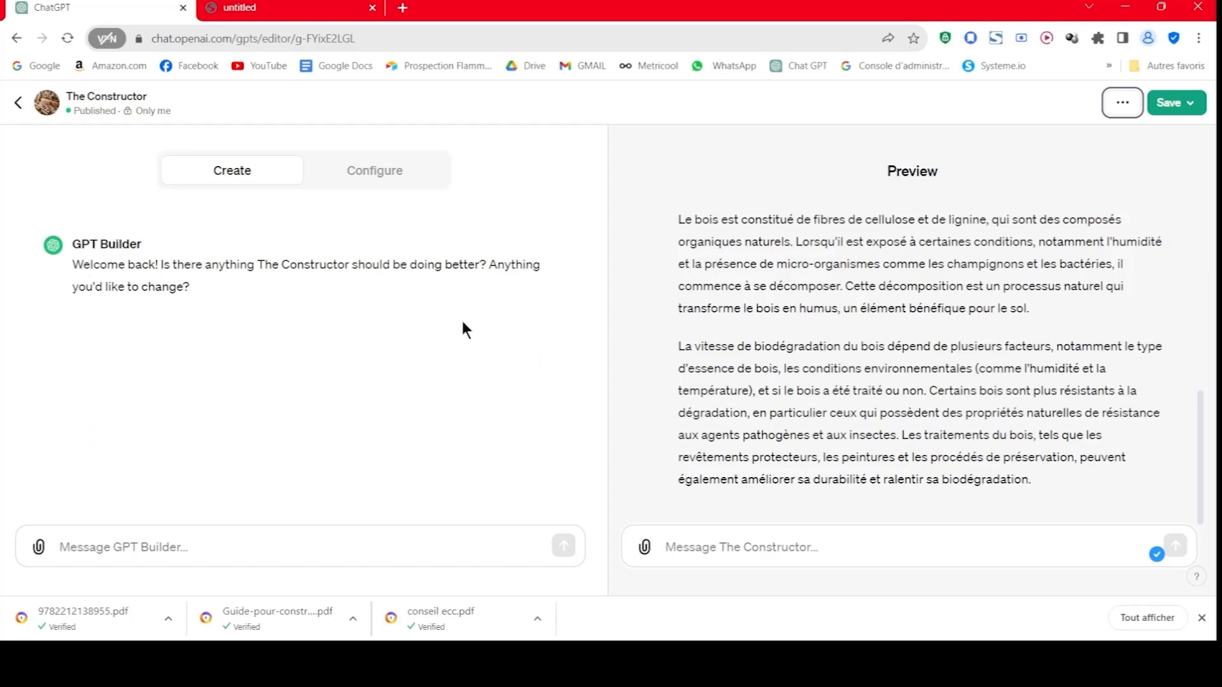
{"action": "left_click", "coordinate": [18, 104]}
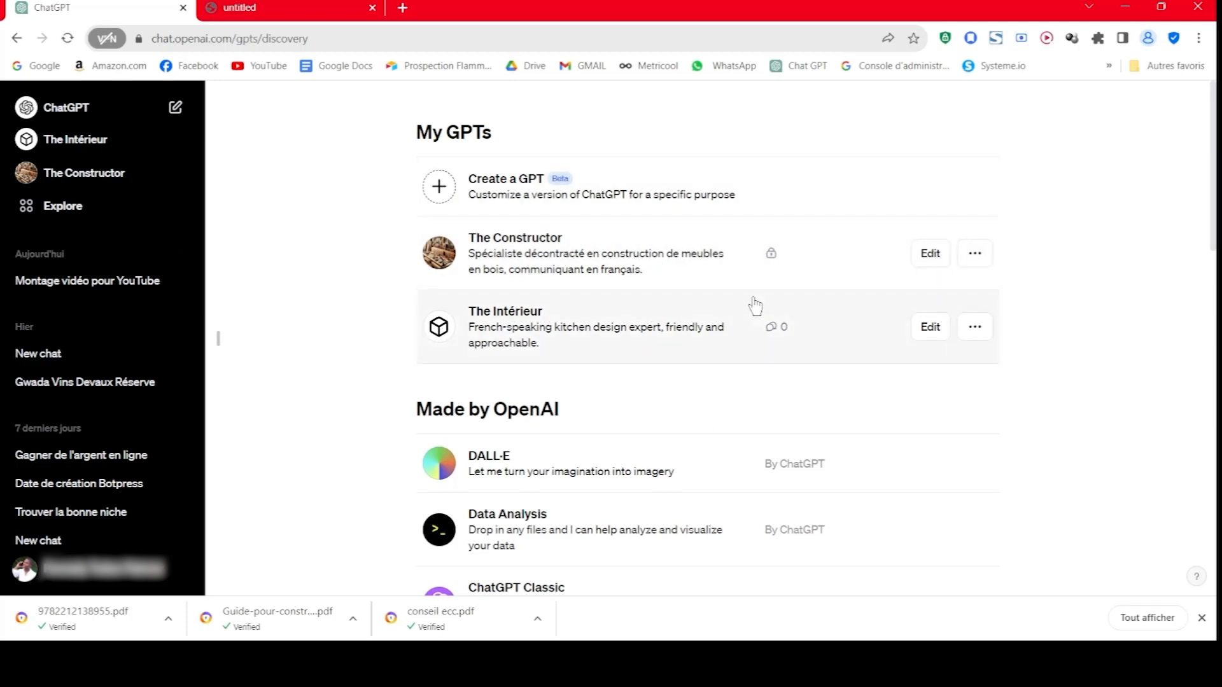
{"action": "left_click", "coordinate": [975, 254]}
{"action": "left_click", "coordinate": [932, 257]}
{"action": "left_click", "coordinate": [942, 256]}
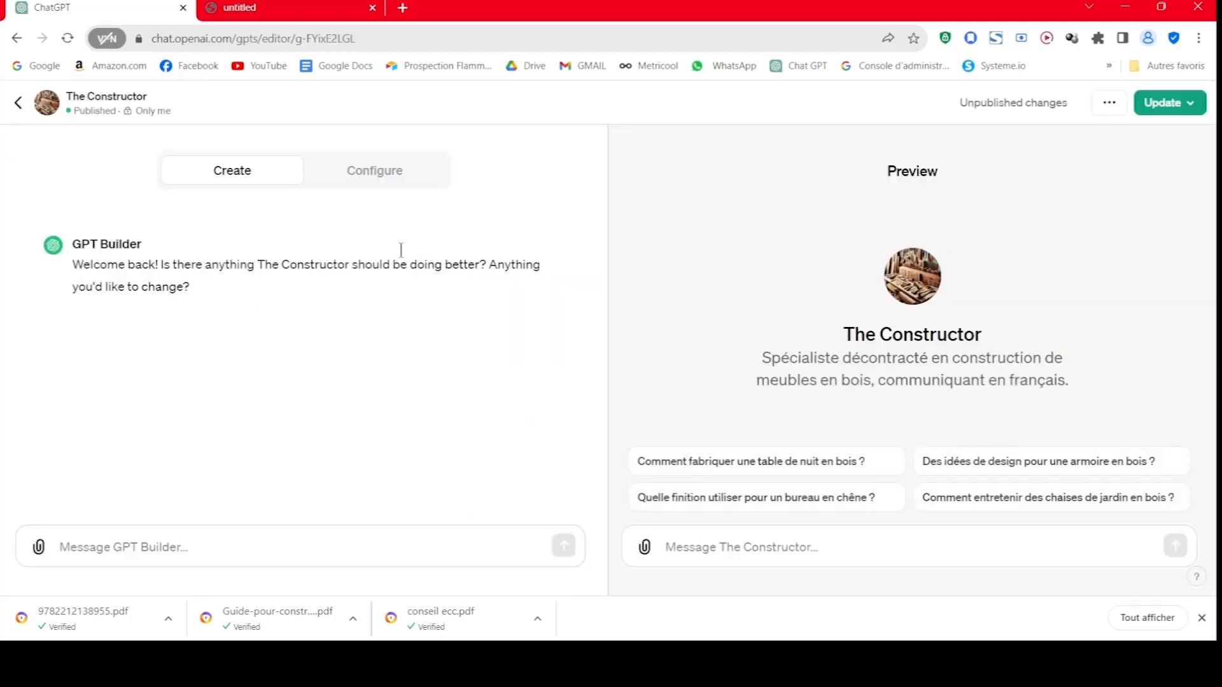